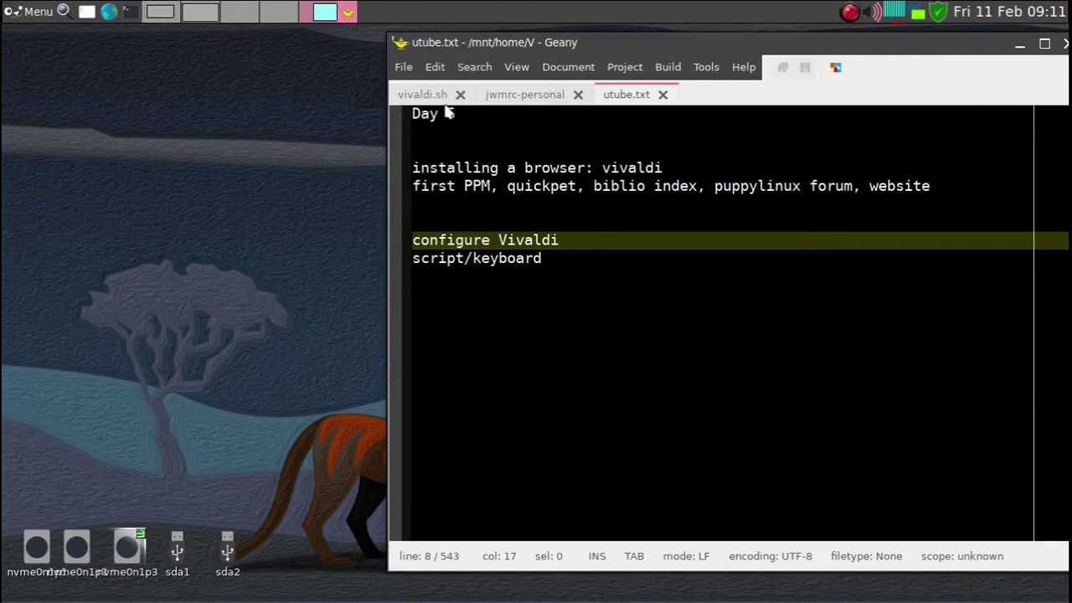
- Close the Package Manager window on the first workspace and relaunch the program by searching the application launcher for ppm
{"action": "left_click", "coordinate": [157, 18]}
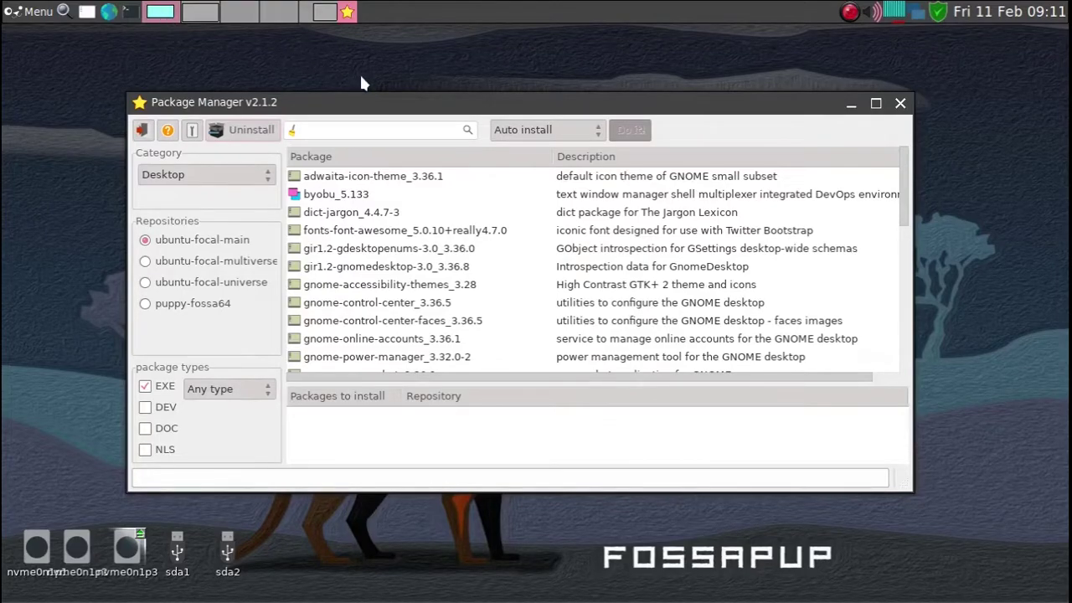
{"action": "left_click", "coordinate": [902, 104]}
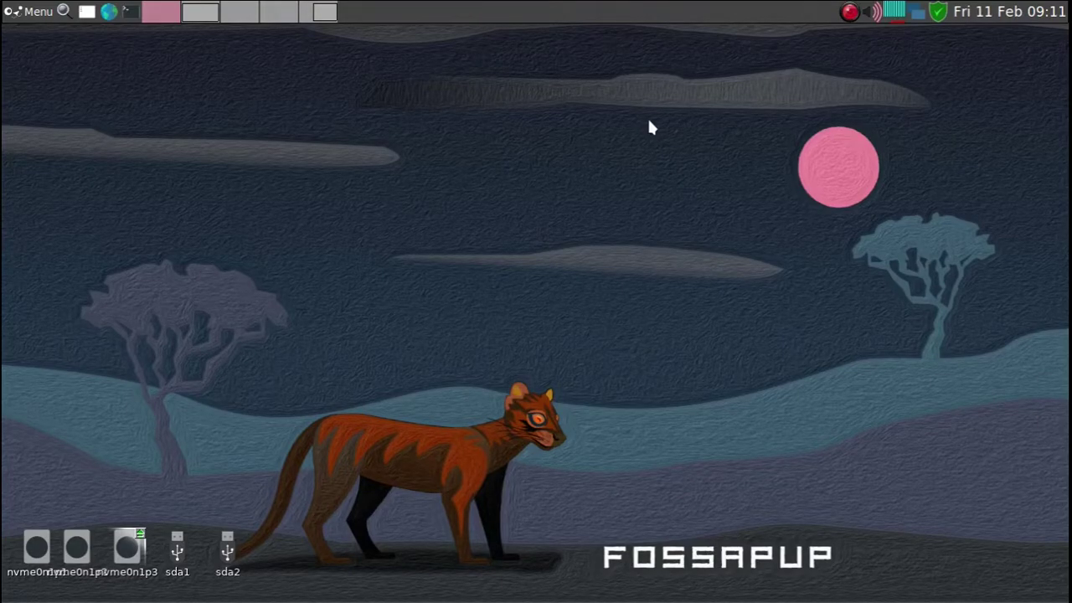
{"action": "key", "text": "alt+F2"}
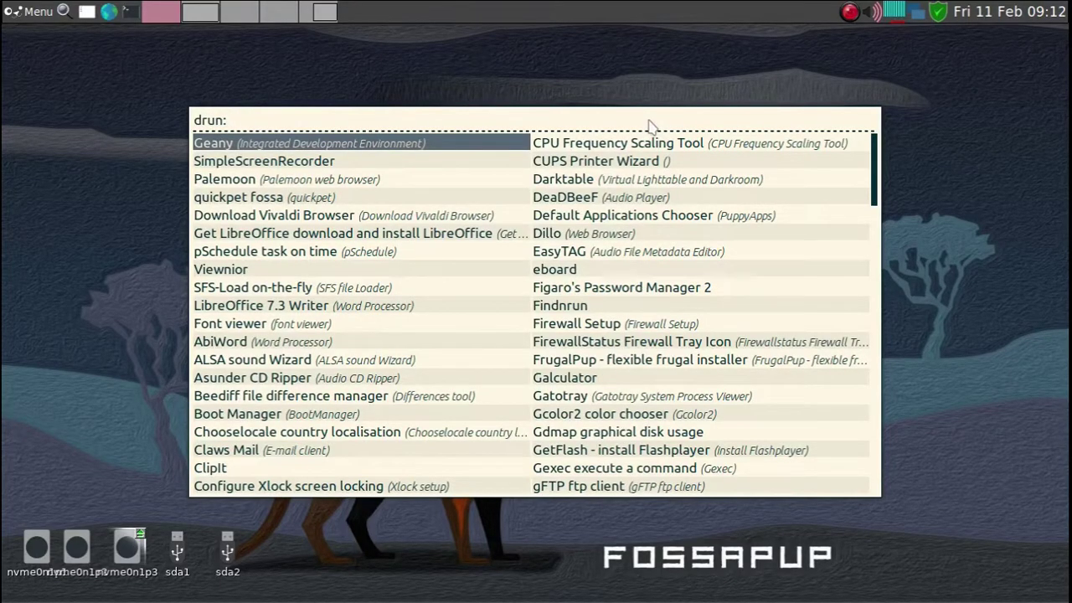
{"action": "type", "text": "ppm"}
{"action": "key", "text": "Return"}
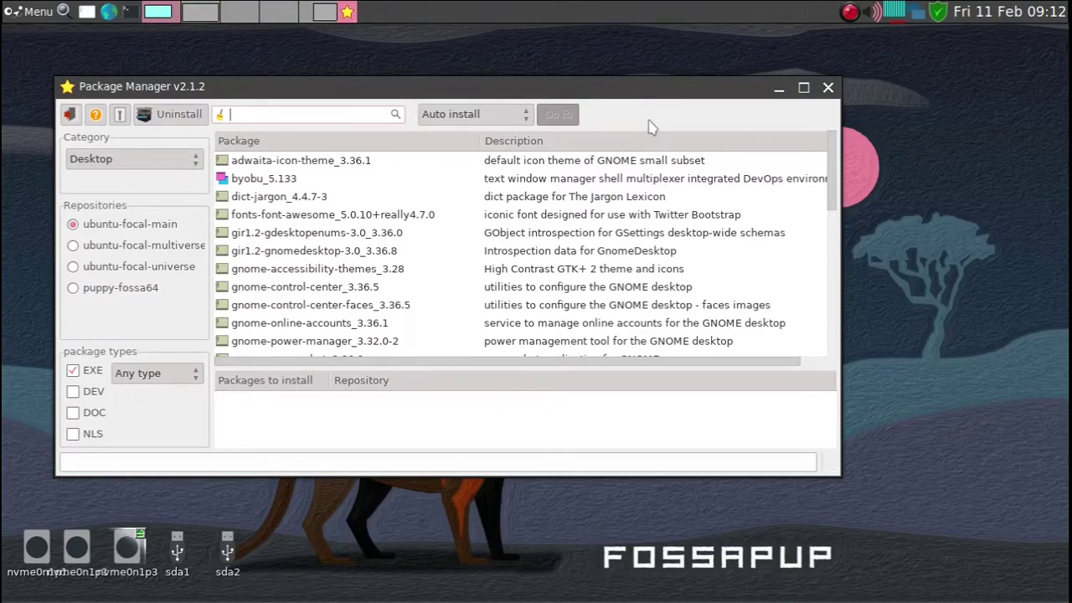
- Search the Package Manager for vivaldi, dismiss the search message and close the Package Manager
{"action": "type", "text": "vivaldi"}
{"action": "key", "text": "Return"}
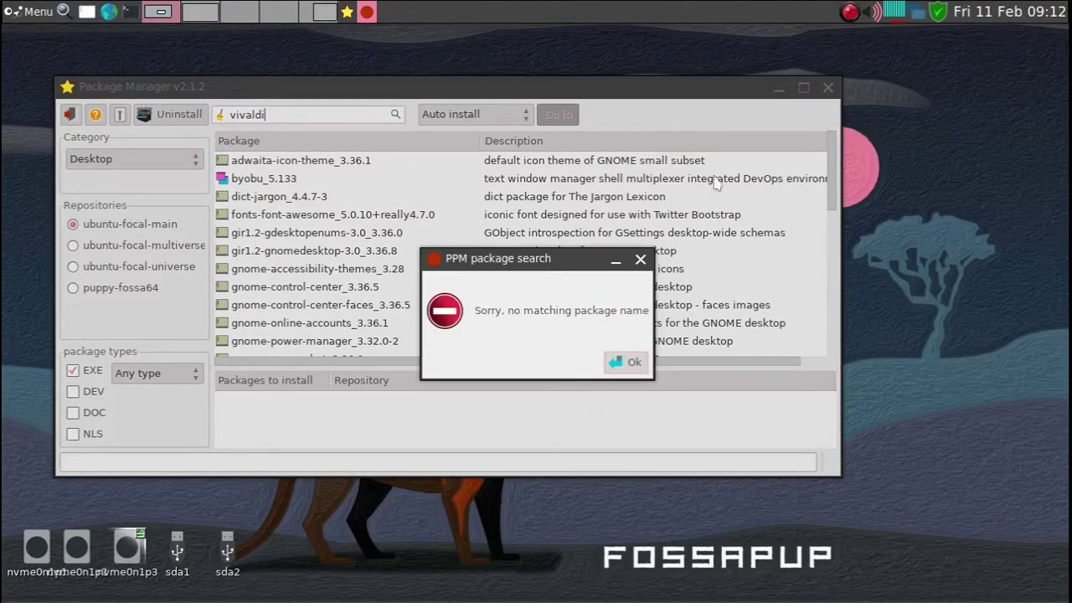
{"action": "left_click", "coordinate": [644, 365]}
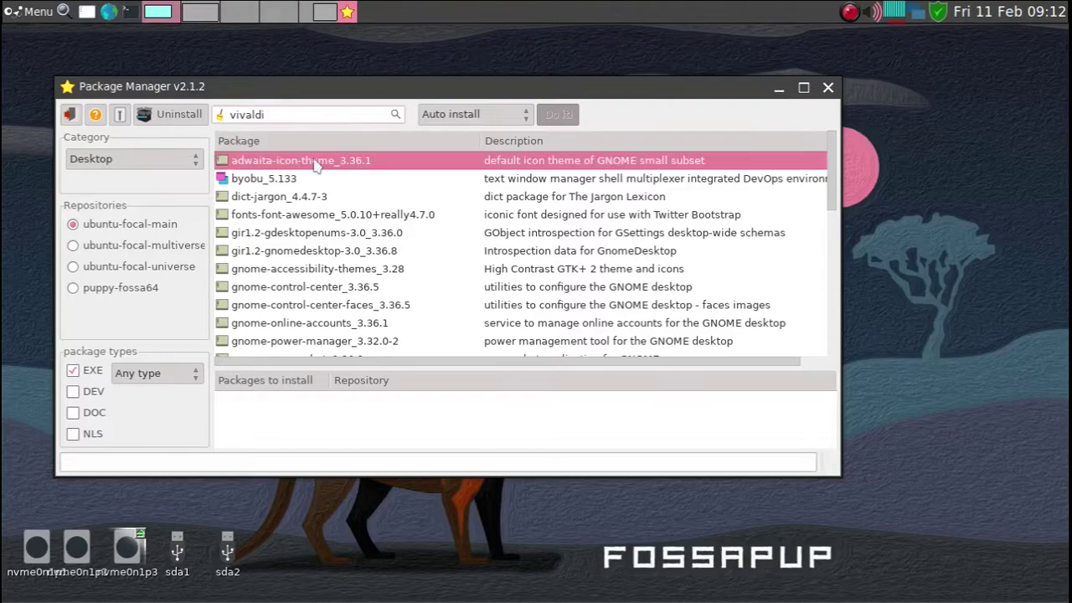
{"action": "left_click", "coordinate": [827, 89]}
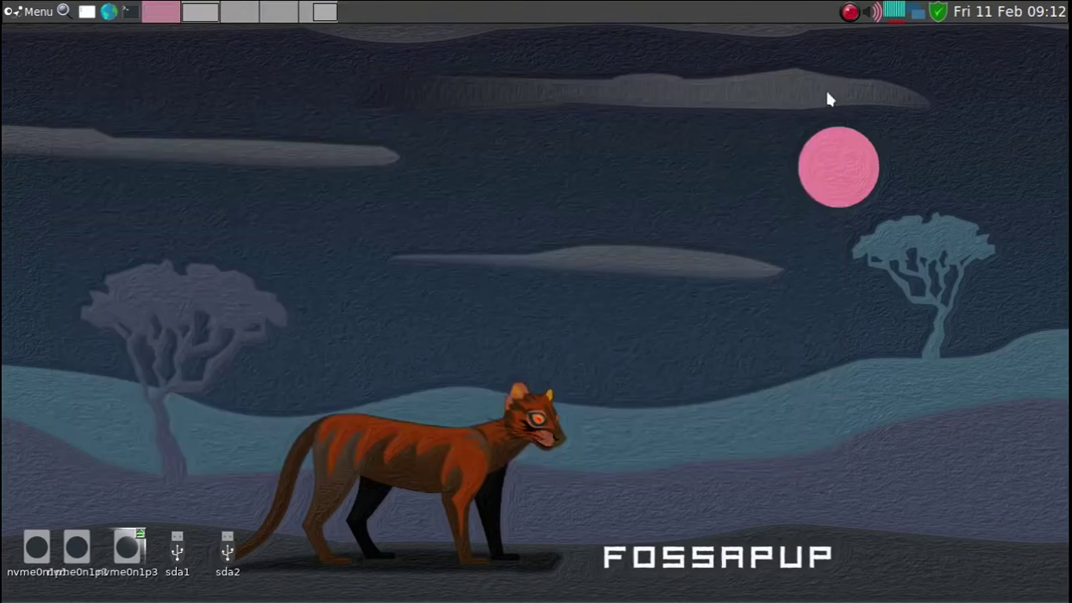
- Switch to the second workspace, close the open Quickpet window and relaunch Quickpet by searching the application launcher for quick
{"action": "left_click", "coordinate": [204, 18]}
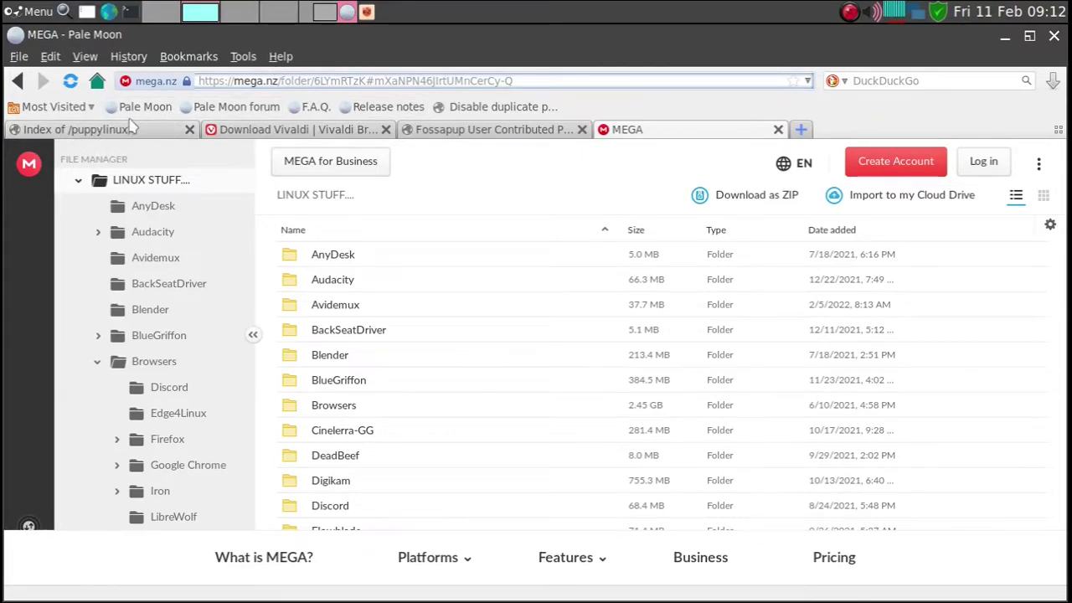
{"action": "left_click", "coordinate": [366, 12]}
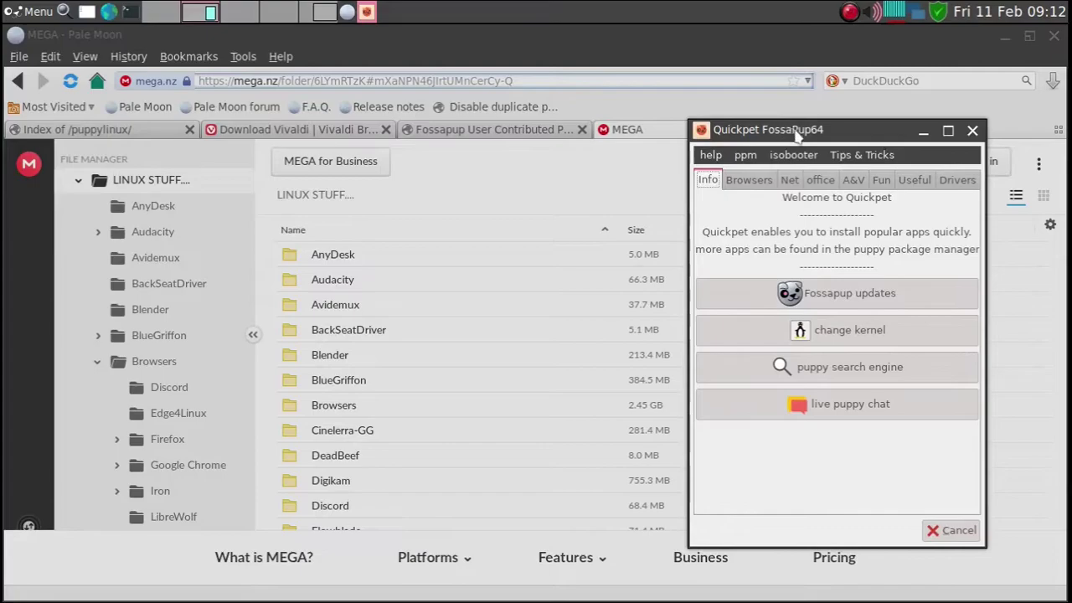
{"action": "left_click", "coordinate": [972, 132]}
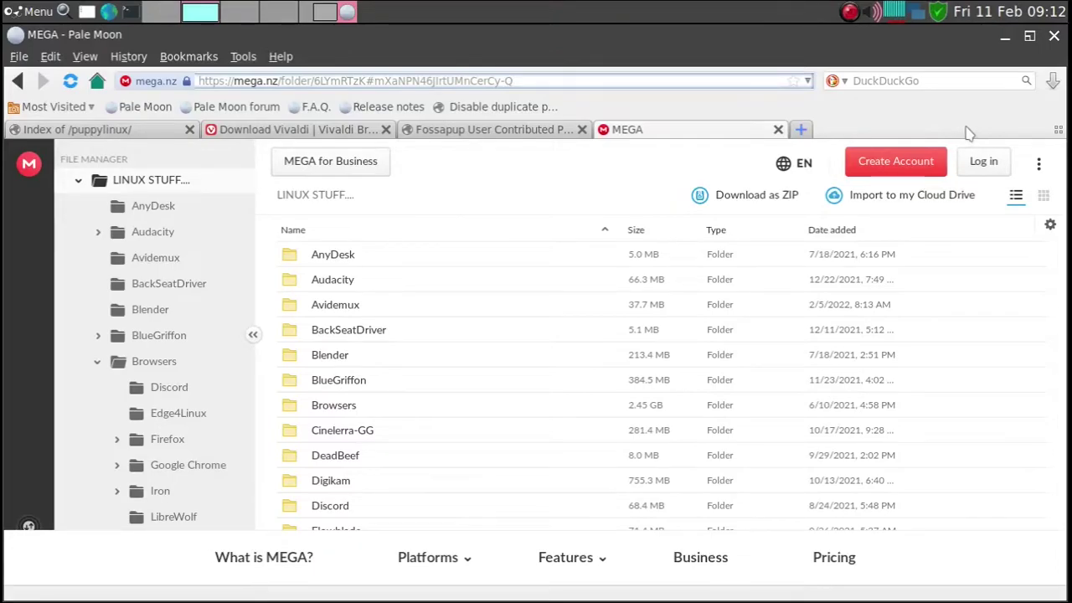
{"action": "key", "text": "super"}
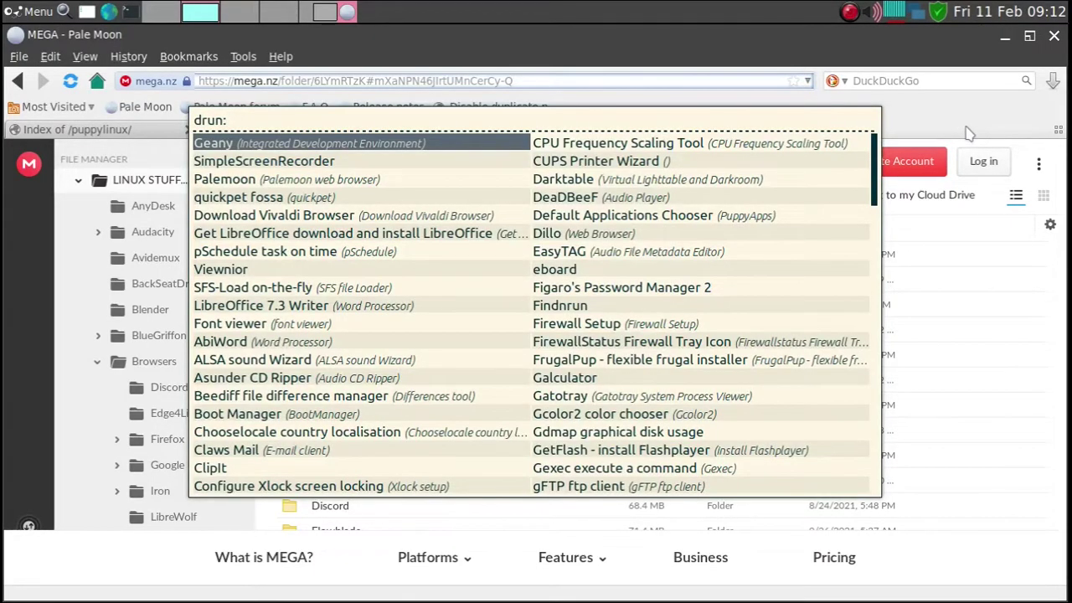
{"action": "type", "text": "quick"}
{"action": "key", "text": "Return"}
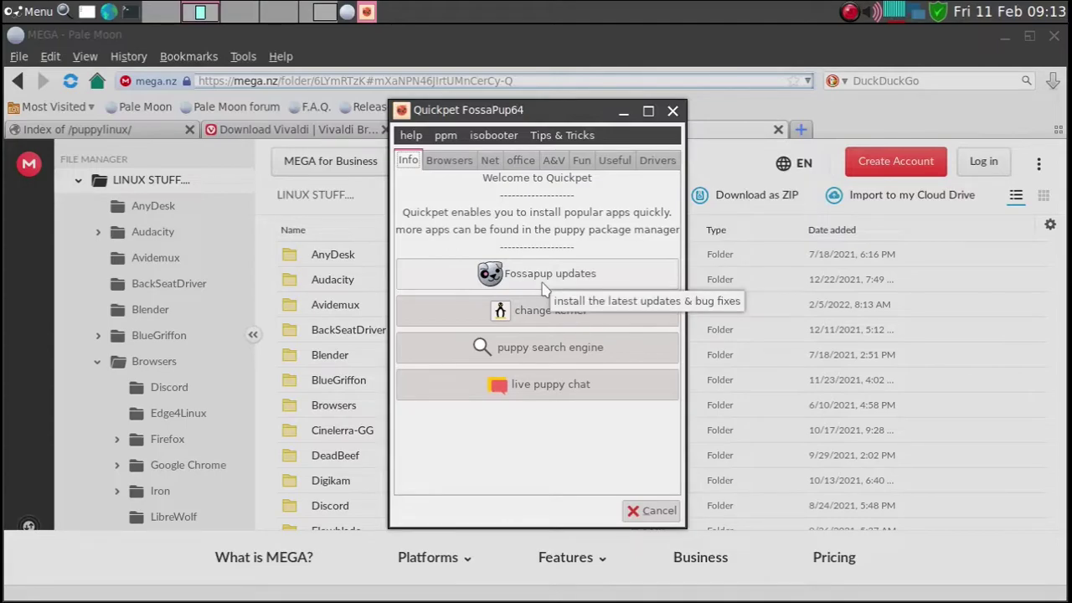
- Look through Quickpet's Browsers, Net and office app categories, including the vivaldi entry, and close Quickpet
{"action": "left_click", "coordinate": [453, 165]}
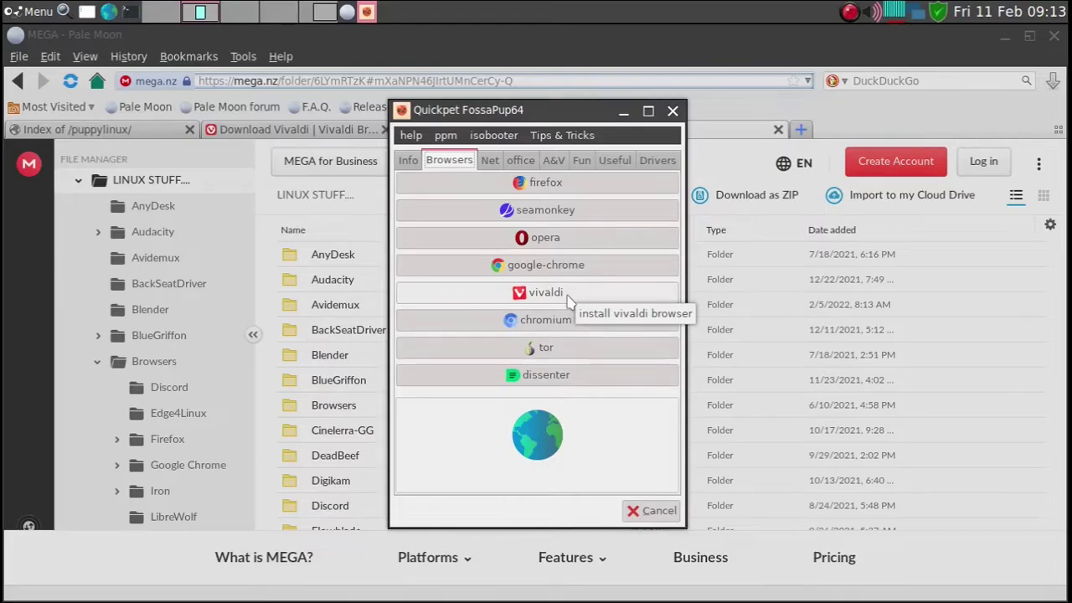
{"action": "left_click_drag", "start_coordinate": [583, 111], "coordinate": [627, 108]}
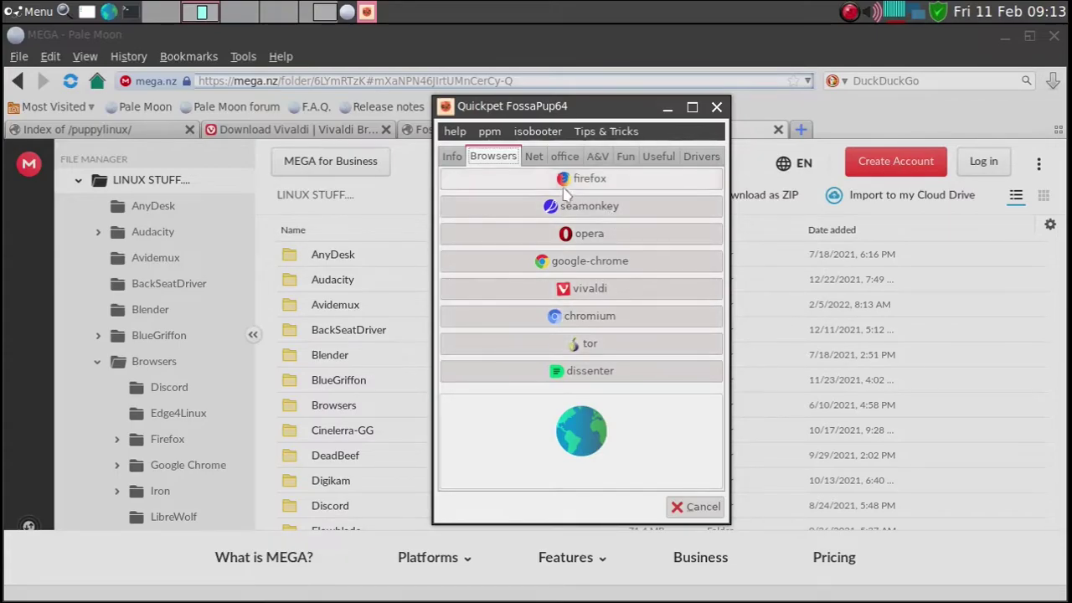
{"action": "left_click", "coordinate": [533, 159]}
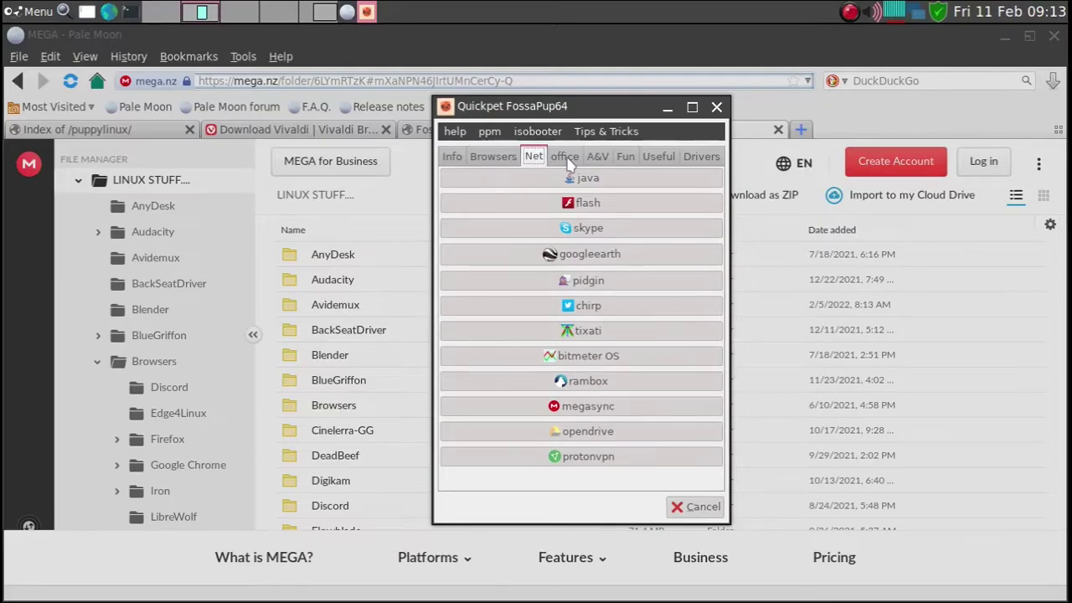
{"action": "left_click", "coordinate": [568, 160]}
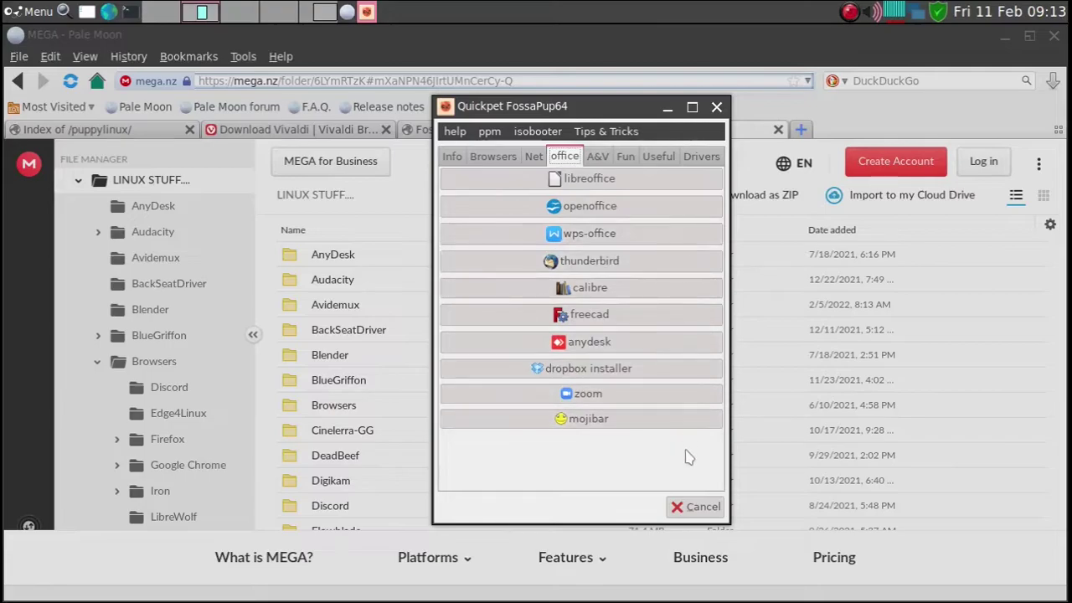
{"action": "left_click", "coordinate": [702, 506]}
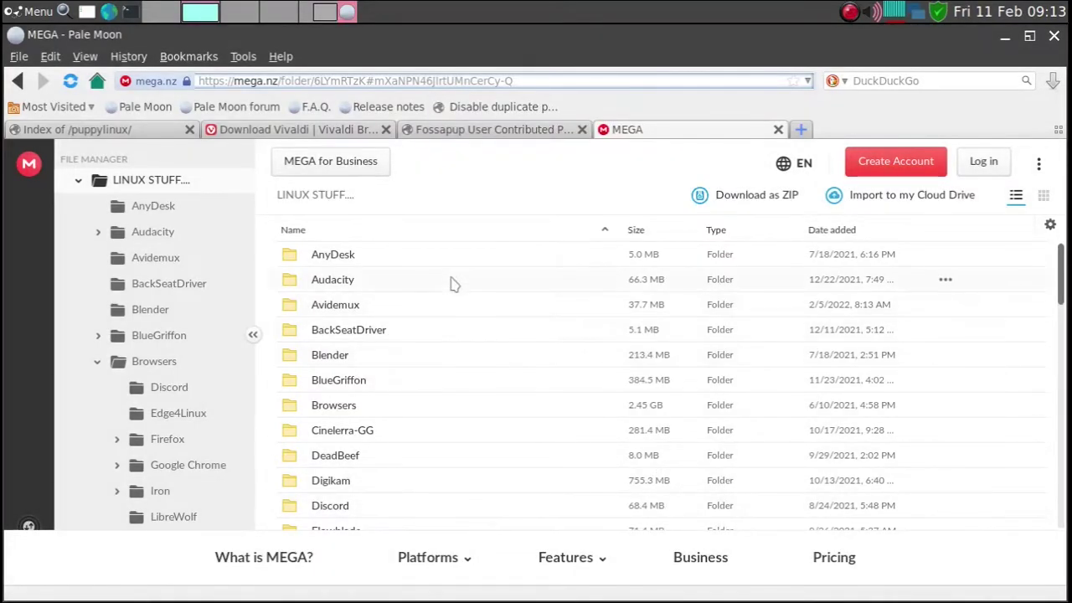
- Switch to Pale Moon's ibiblio /puppylinux/ index page and open the pet_packages-fossa64 directory
{"action": "left_click", "coordinate": [126, 133]}
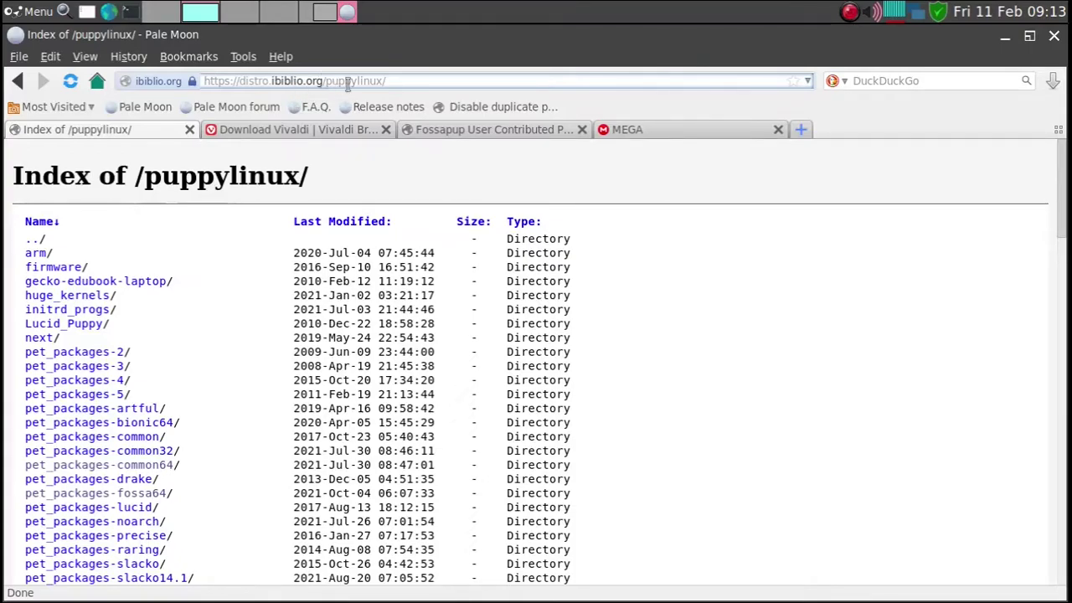
{"action": "left_click", "coordinate": [436, 80]}
{"action": "left_click", "coordinate": [436, 80]}
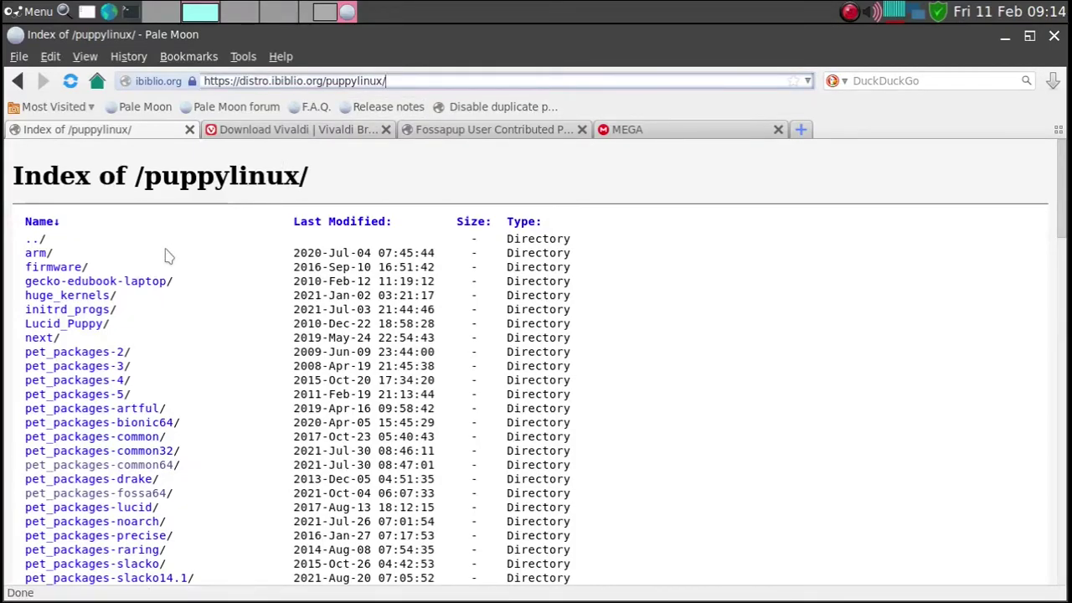
{"action": "scroll", "coordinate": [165, 251], "scroll_direction": "down", "scroll_amount": 4}
{"action": "scroll", "coordinate": [165, 244], "scroll_direction": "down", "scroll_amount": 9}
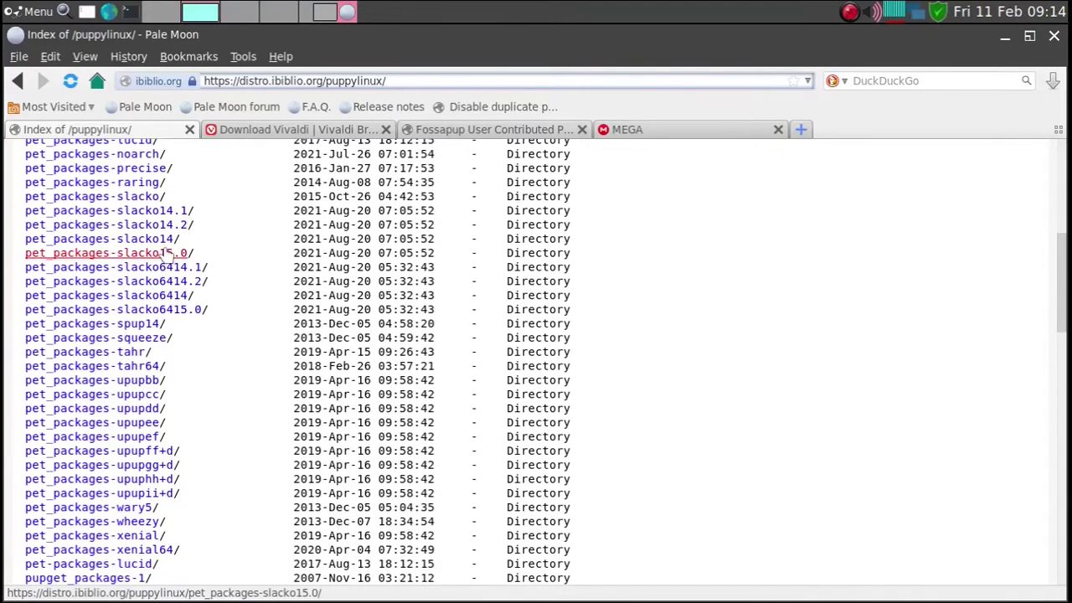
{"action": "scroll", "coordinate": [168, 252], "scroll_direction": "up", "scroll_amount": 7}
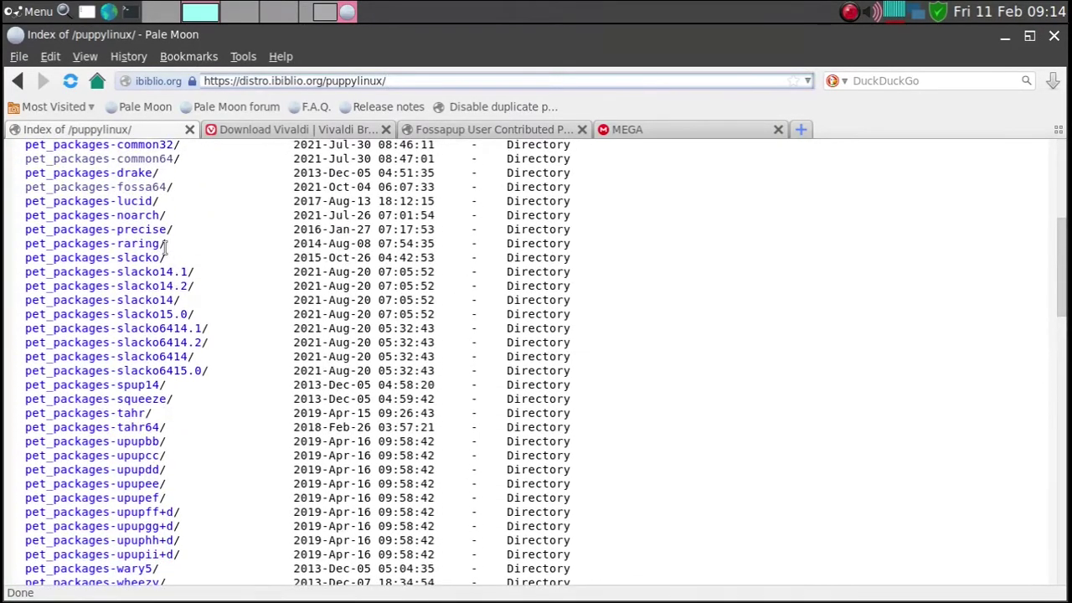
{"action": "scroll", "coordinate": [165, 255], "scroll_direction": "up", "scroll_amount": 3}
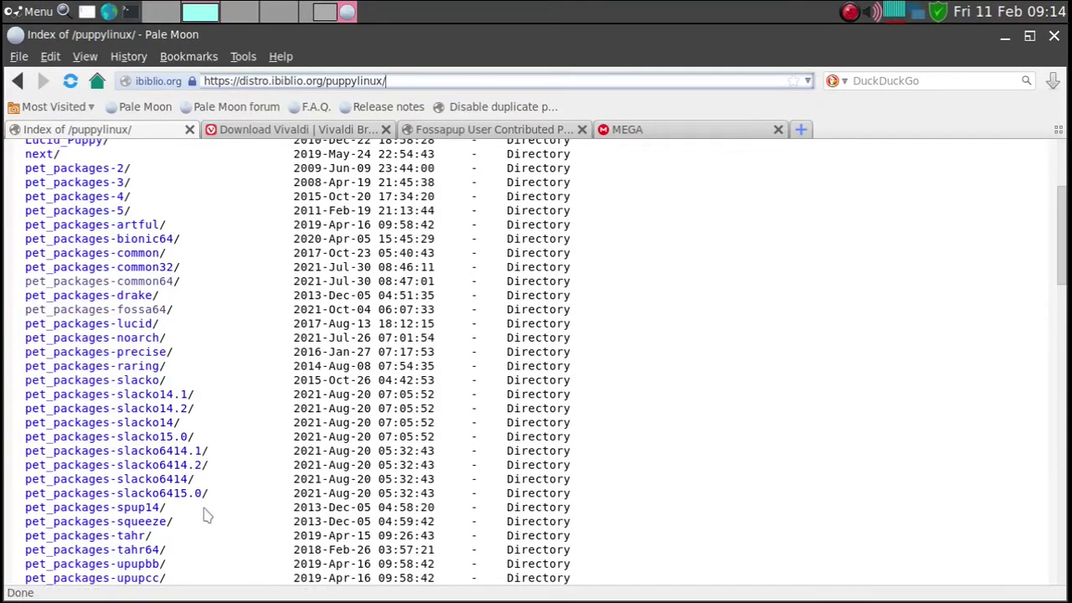
{"action": "left_click", "coordinate": [140, 314]}
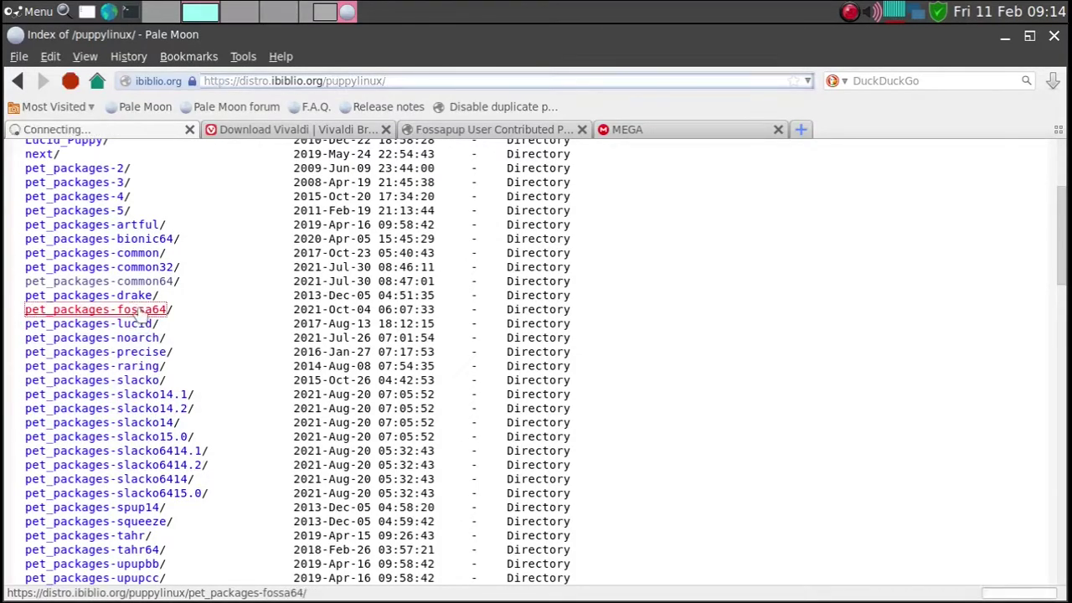
- Examine the pet_packages-fossa64 file list for a Vivaldi package and return to the start of the list
{"action": "scroll", "coordinate": [377, 280], "scroll_direction": "down", "scroll_amount": 3}
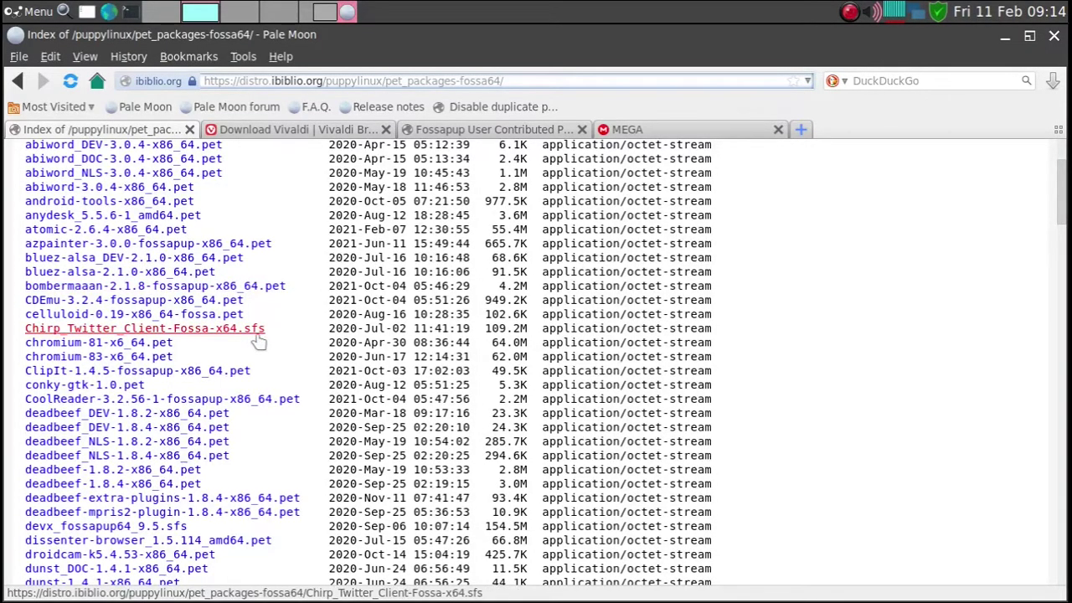
{"action": "scroll", "coordinate": [259, 339], "scroll_direction": "down", "scroll_amount": 1}
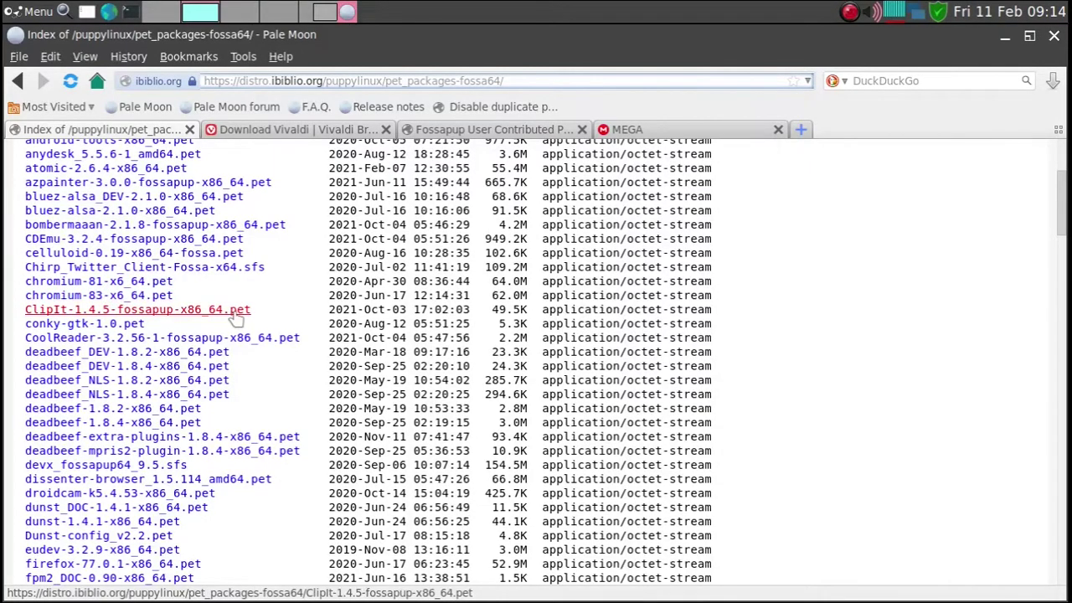
{"action": "scroll", "coordinate": [241, 318], "scroll_direction": "down", "scroll_amount": 6}
{"action": "scroll", "coordinate": [241, 318], "scroll_direction": "down", "scroll_amount": 20}
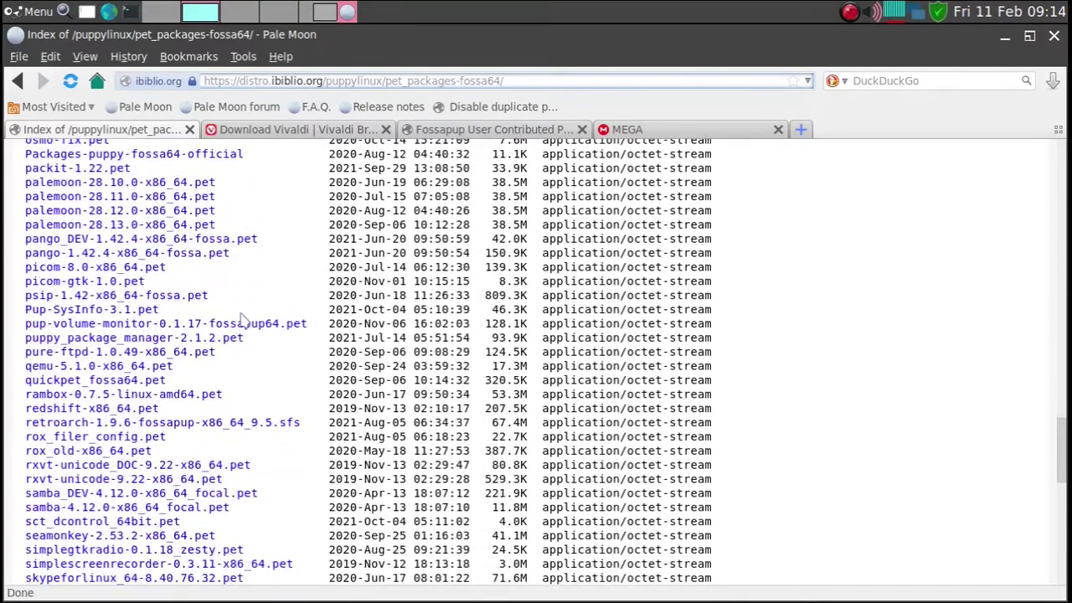
{"action": "scroll", "coordinate": [240, 319], "scroll_direction": "down", "scroll_amount": 7}
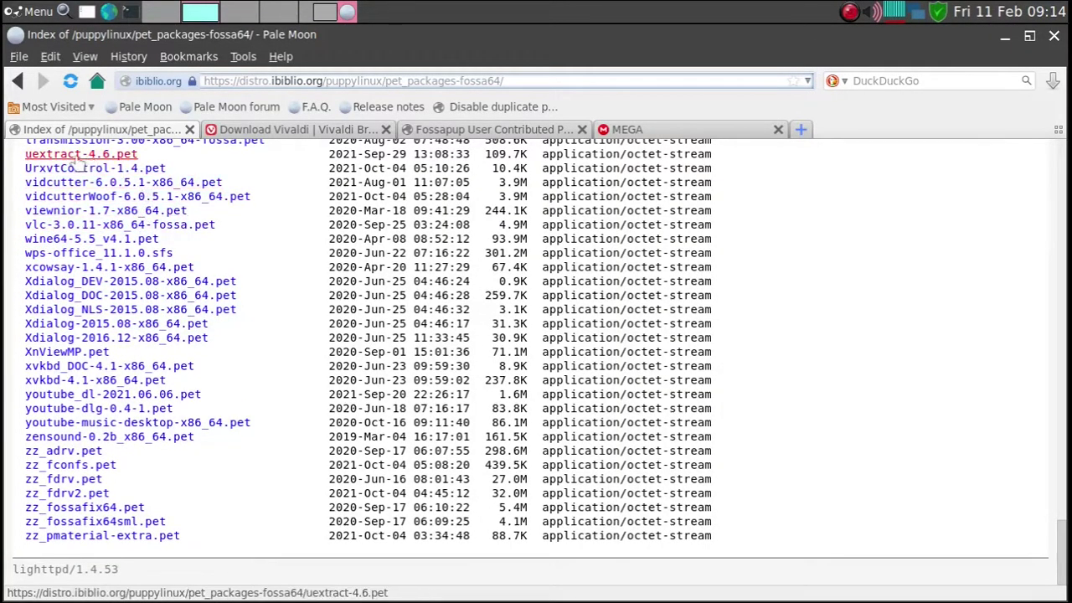
{"action": "scroll", "coordinate": [271, 242], "scroll_direction": "up", "scroll_amount": 6}
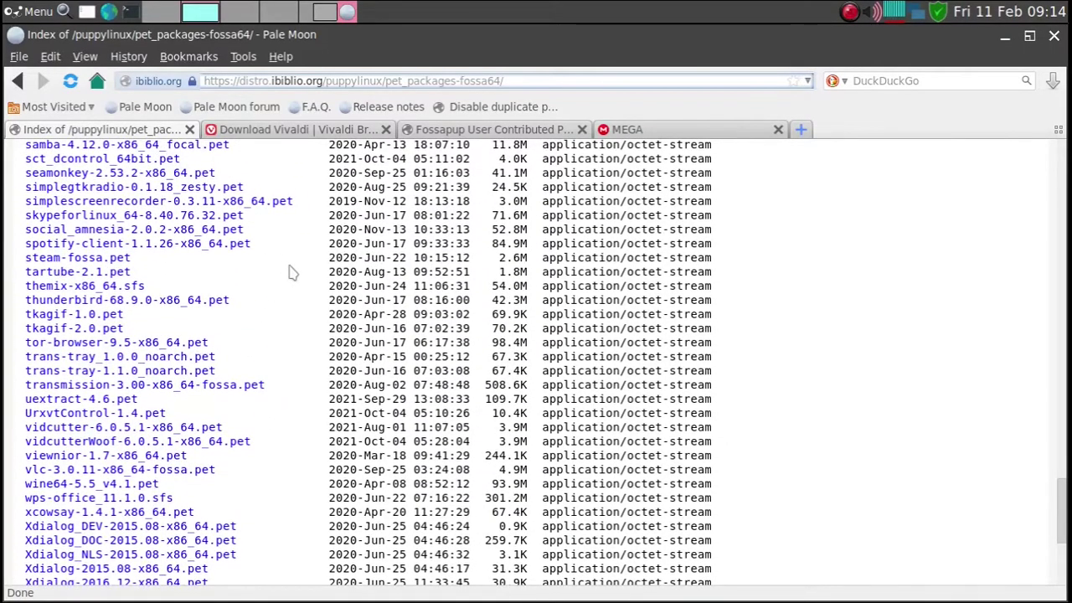
{"action": "key", "text": "Home"}
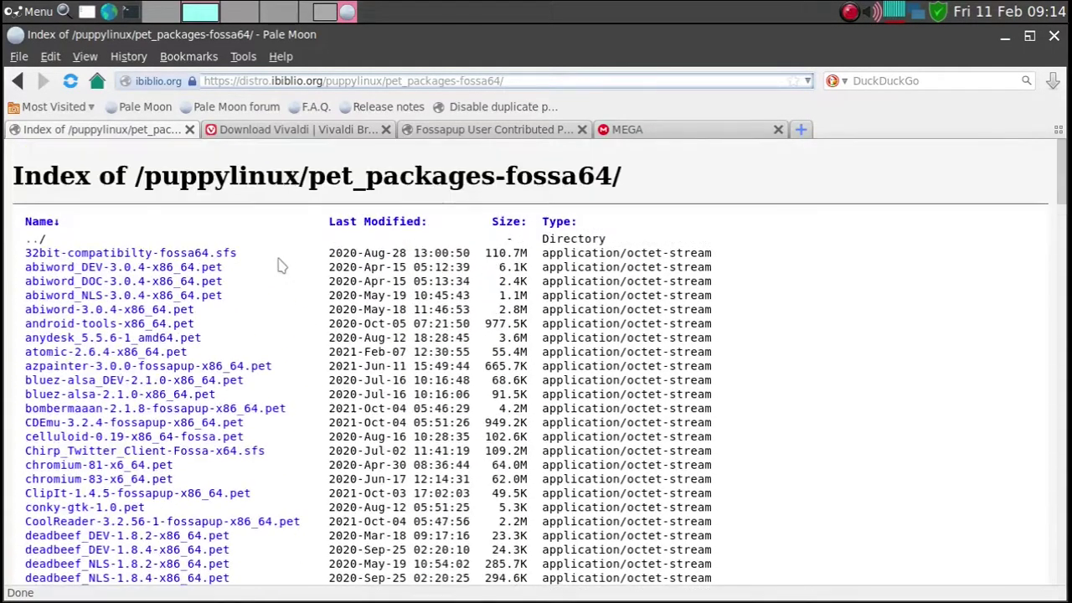
- Return to the parent /puppylinux/ index and open the pet_packages-common64 directory
{"action": "left_click", "coordinate": [33, 243]}
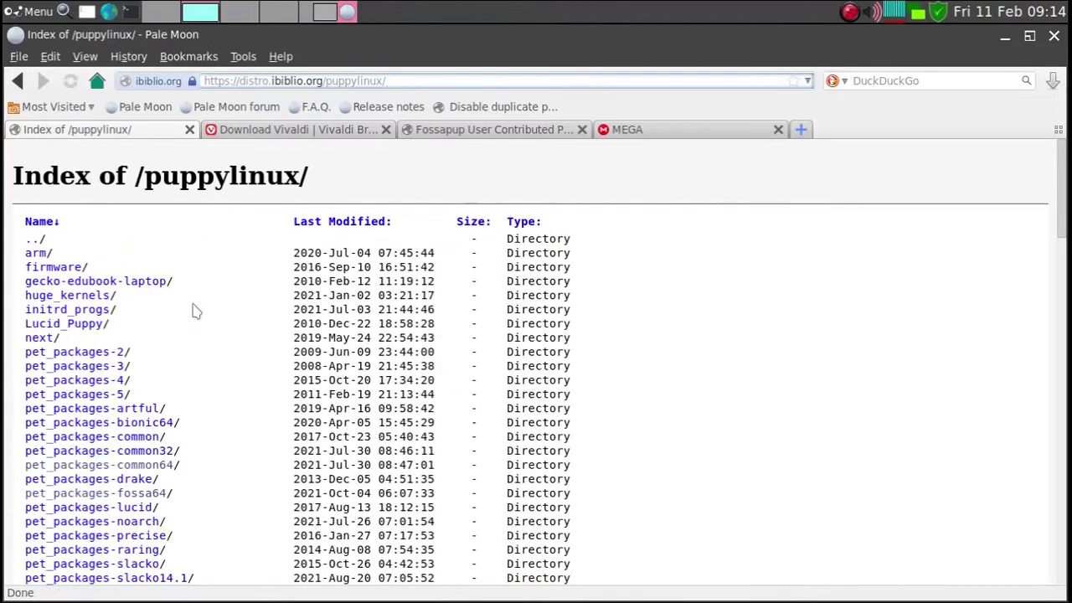
{"action": "scroll", "coordinate": [190, 325], "scroll_direction": "down", "scroll_amount": 3}
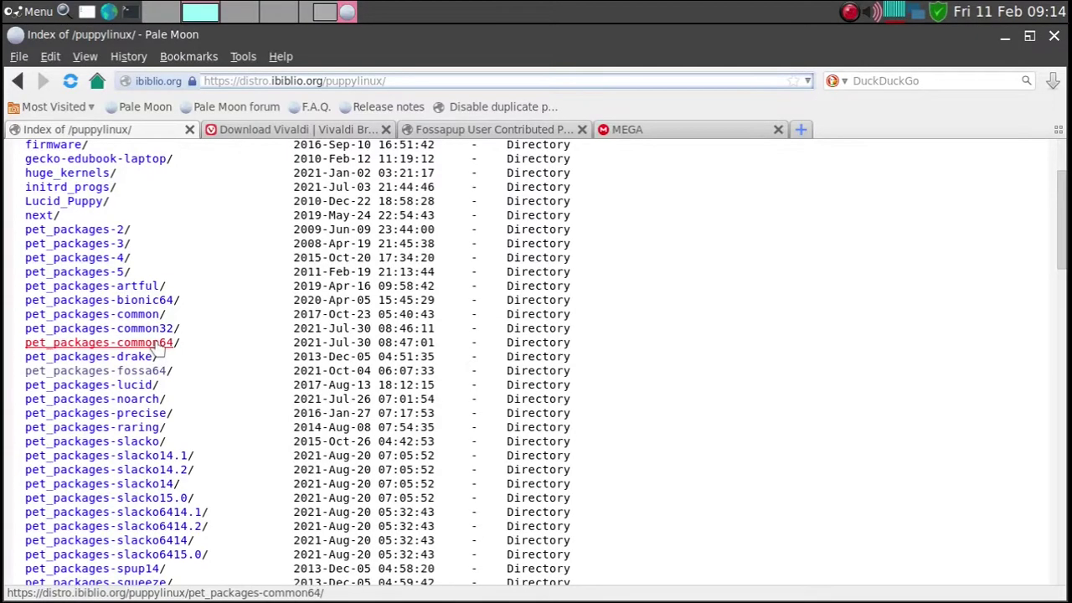
{"action": "left_click", "coordinate": [158, 350]}
- Examine the pet_packages-common64 file list for browser installers and a Vivaldi package
{"action": "scroll", "coordinate": [206, 351], "scroll_direction": "down", "scroll_amount": 18}
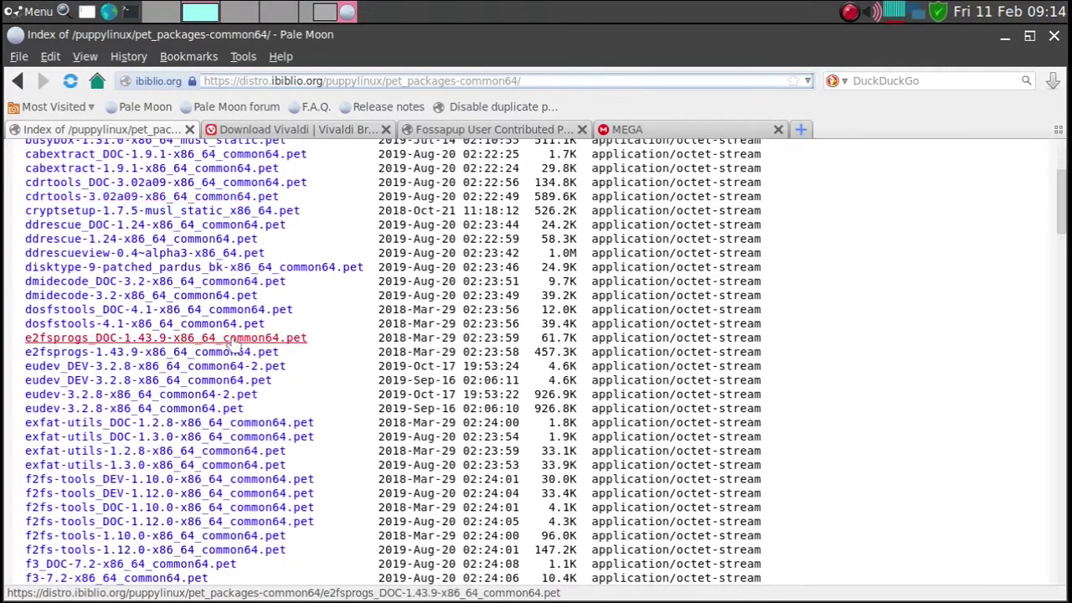
{"action": "scroll", "coordinate": [237, 346], "scroll_direction": "down", "scroll_amount": 6}
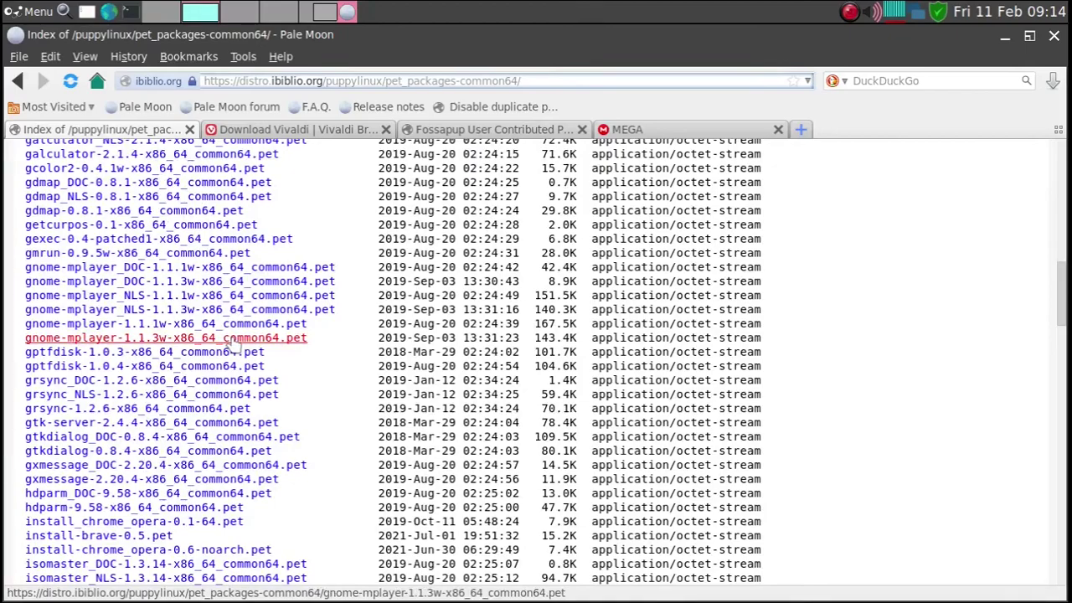
{"action": "scroll", "coordinate": [237, 347], "scroll_direction": "down", "scroll_amount": 4}
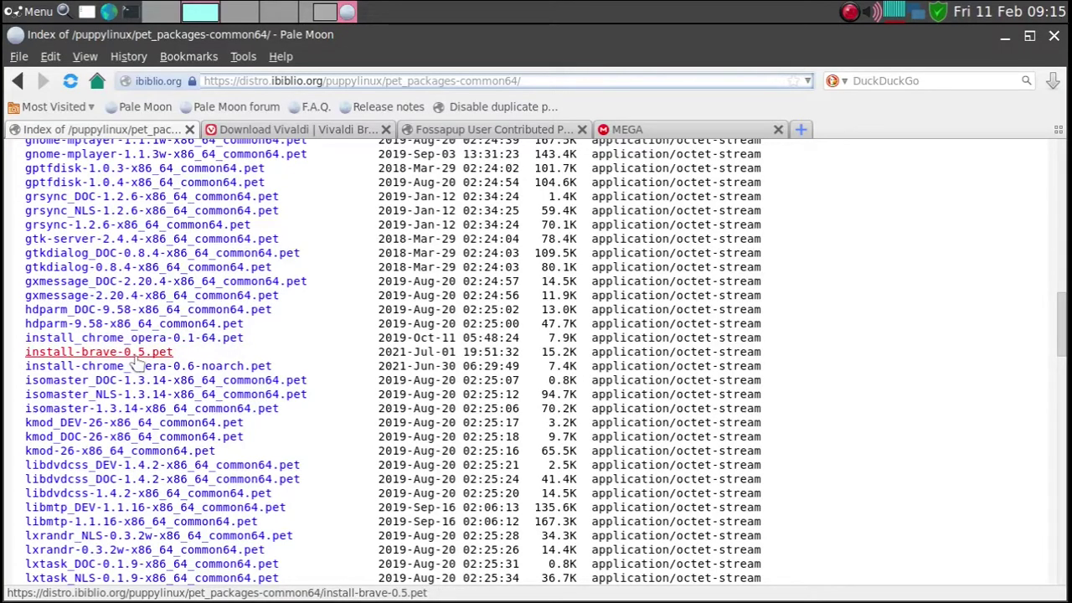
{"action": "scroll", "coordinate": [143, 361], "scroll_direction": "down", "scroll_amount": 15}
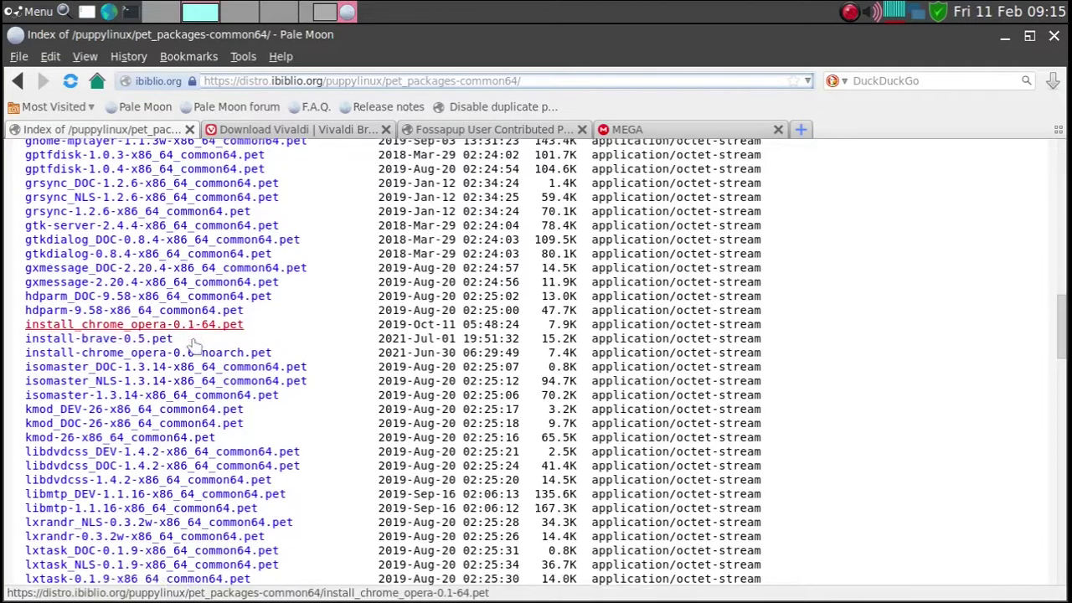
{"action": "scroll", "coordinate": [194, 345], "scroll_direction": "down", "scroll_amount": 18}
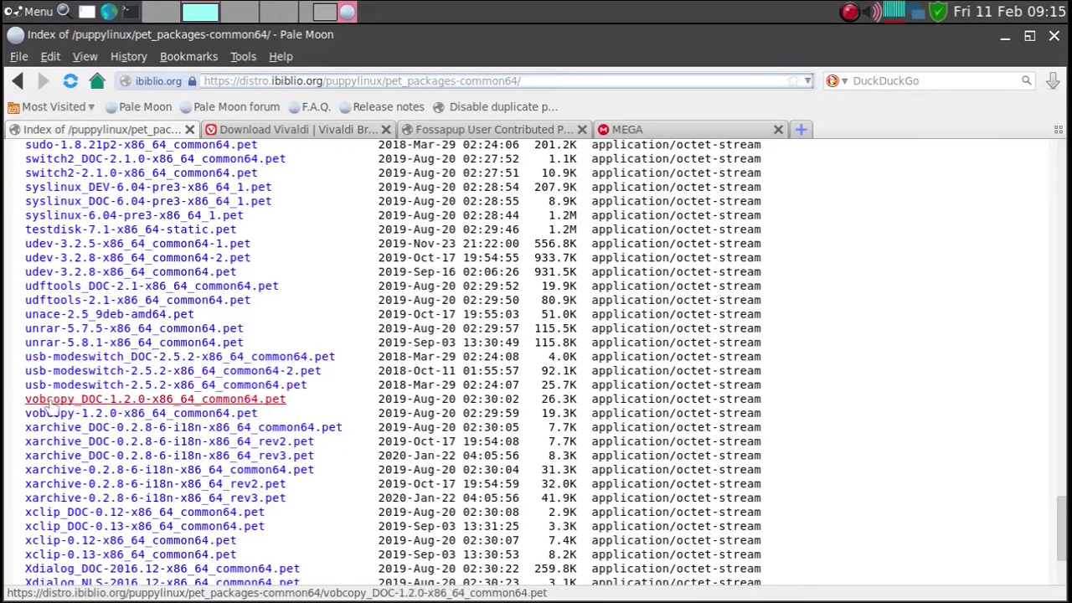
{"action": "scroll", "coordinate": [186, 300], "scroll_direction": "up", "scroll_amount": 4}
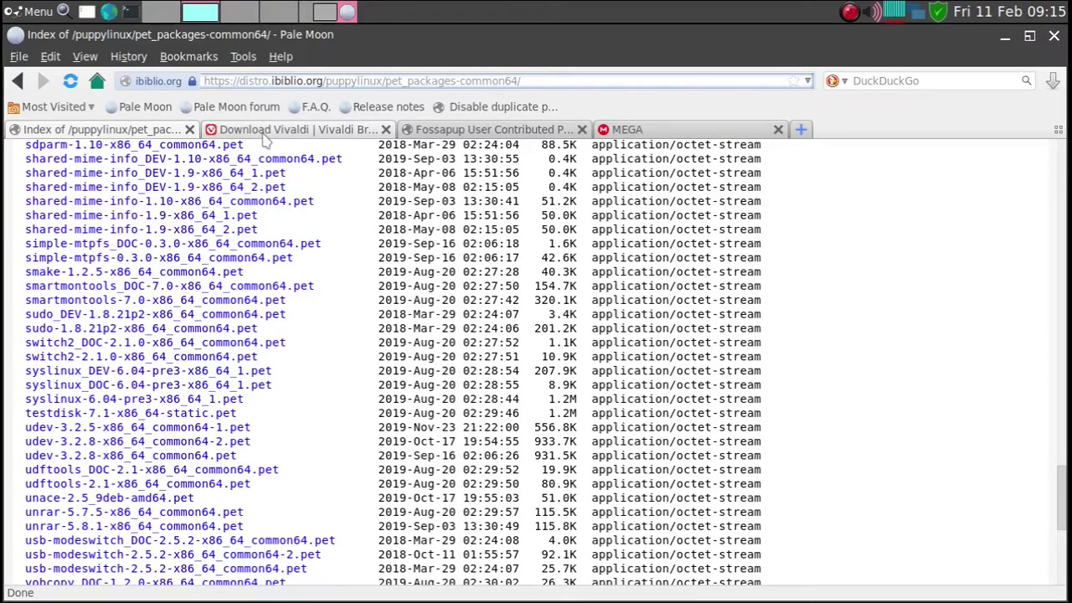
- Switch to the Fossapup User Contributed Packages forum thread, return to its beginning and go to the forum's board index
{"action": "left_click", "coordinate": [505, 132]}
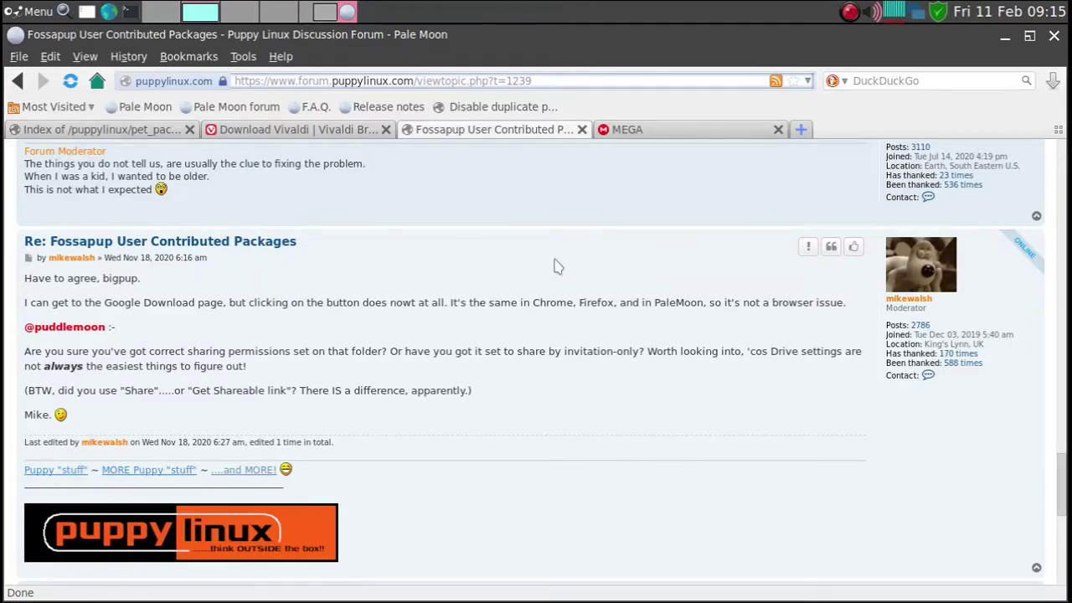
{"action": "scroll", "coordinate": [557, 267], "scroll_direction": "up", "scroll_amount": 1}
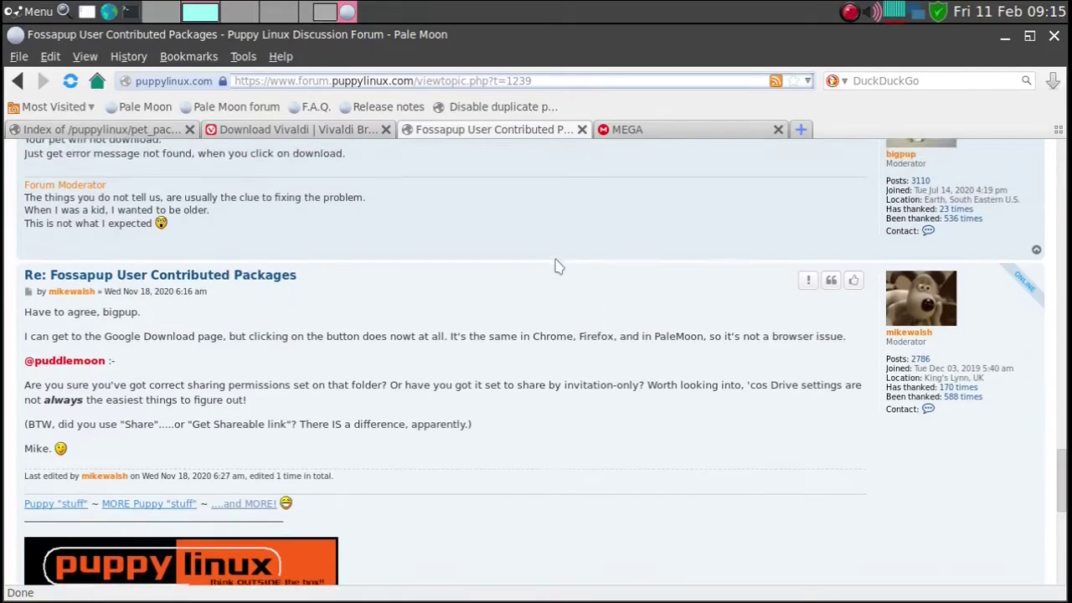
{"action": "left_click", "coordinate": [1060, 161]}
{"action": "left_click", "coordinate": [1060, 157]}
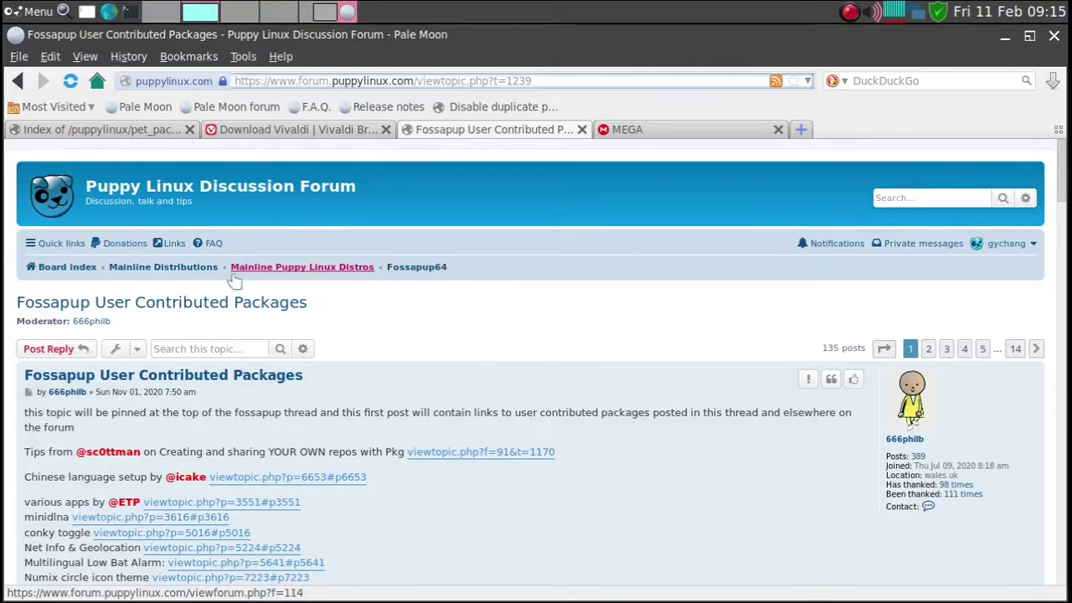
{"action": "left_click", "coordinate": [64, 276]}
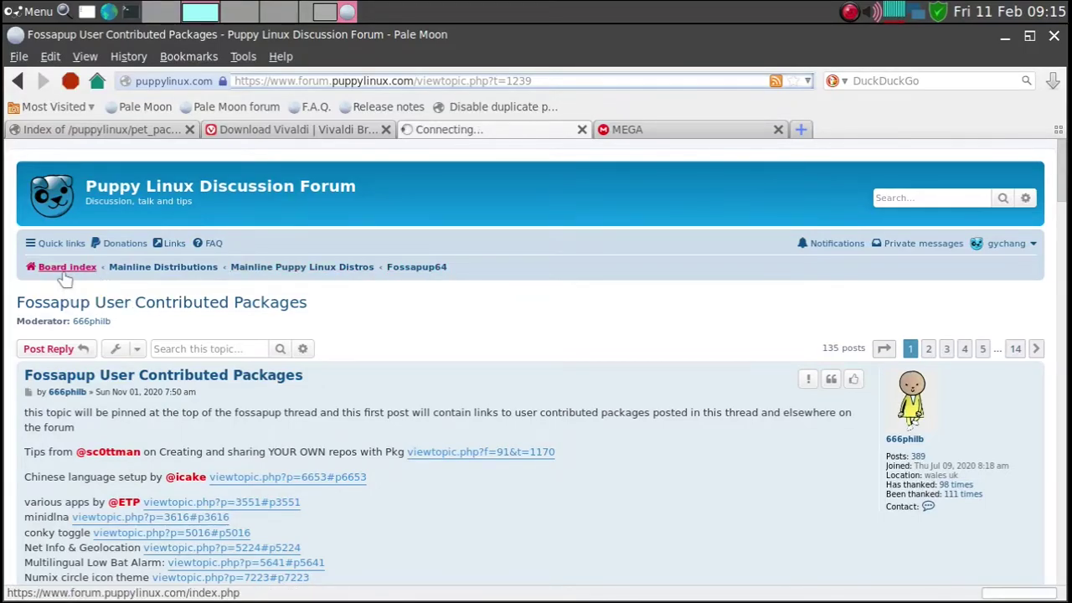
- Open the Fossapup64 subforum under Mainline Puppy Linux Distros and its Fossapup User Contributed Packages topic
{"action": "scroll", "coordinate": [125, 291], "scroll_direction": "down", "scroll_amount": 3}
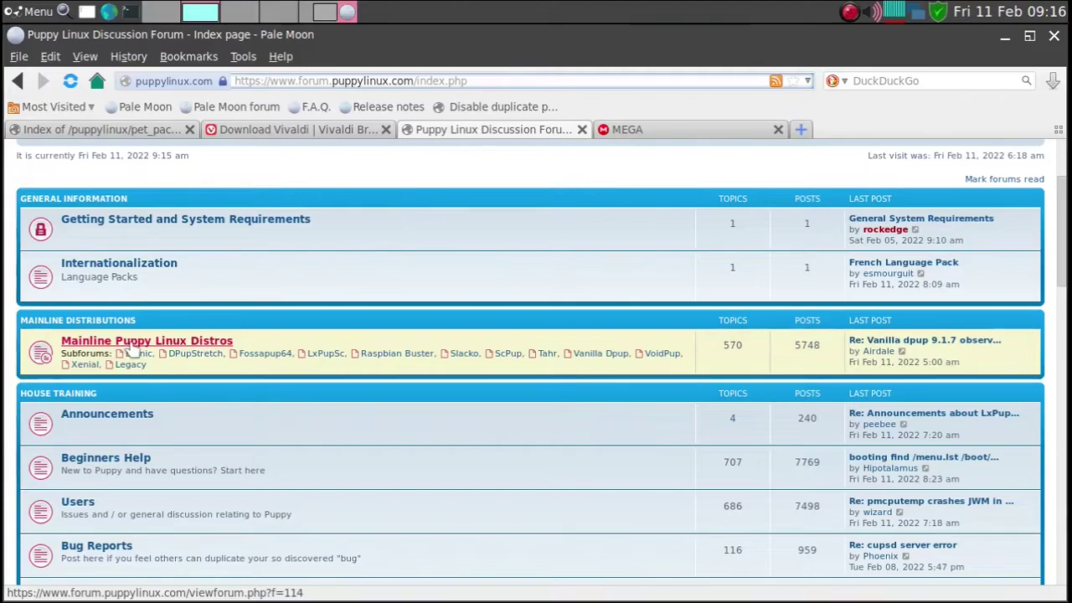
{"action": "left_click", "coordinate": [276, 355]}
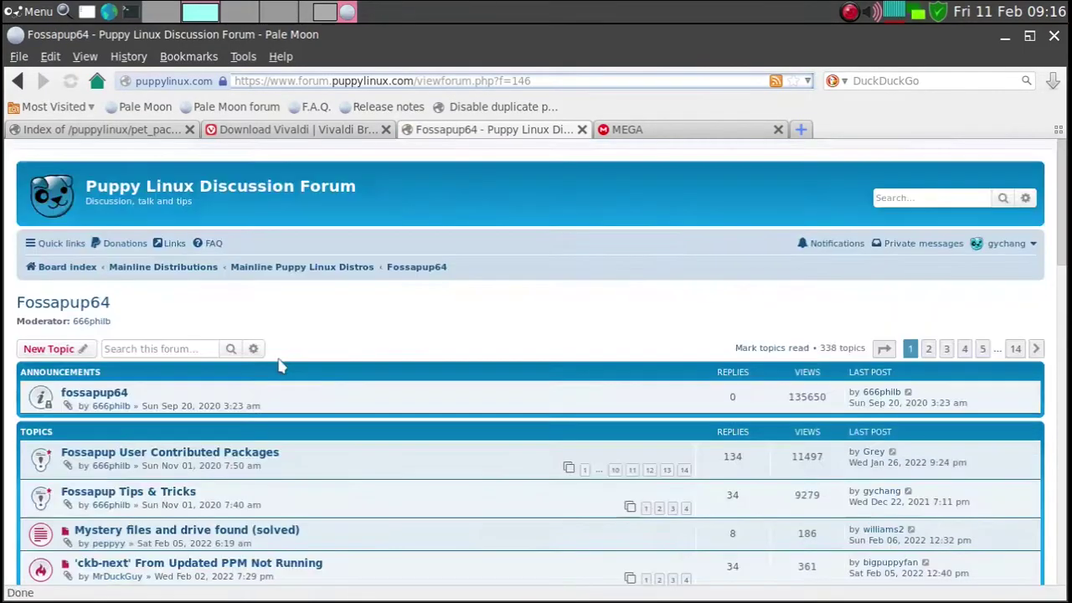
{"action": "scroll", "coordinate": [280, 366], "scroll_direction": "down", "scroll_amount": 3}
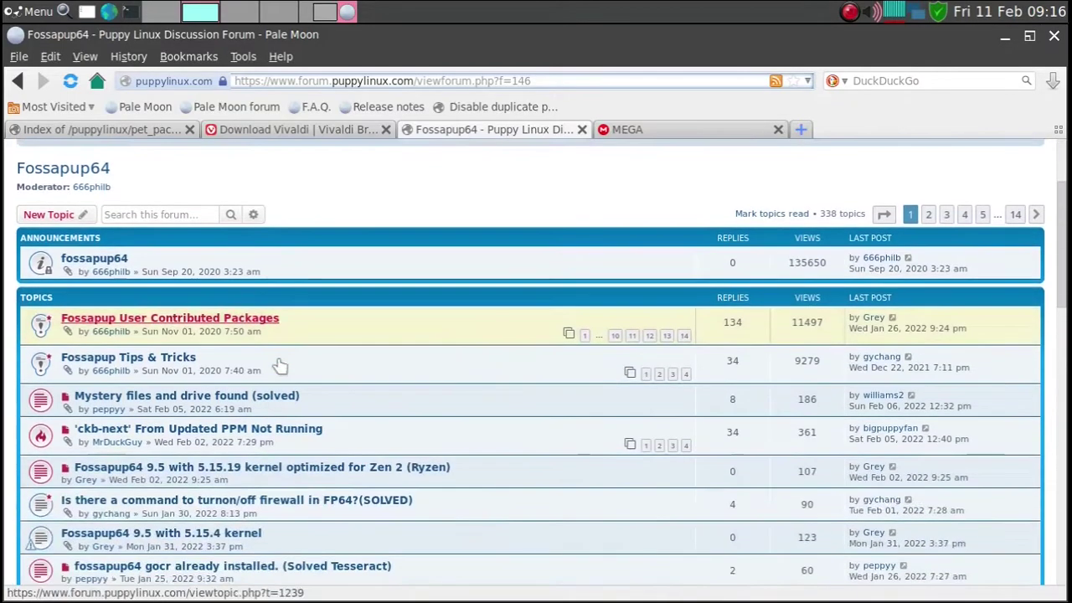
{"action": "left_click", "coordinate": [225, 324]}
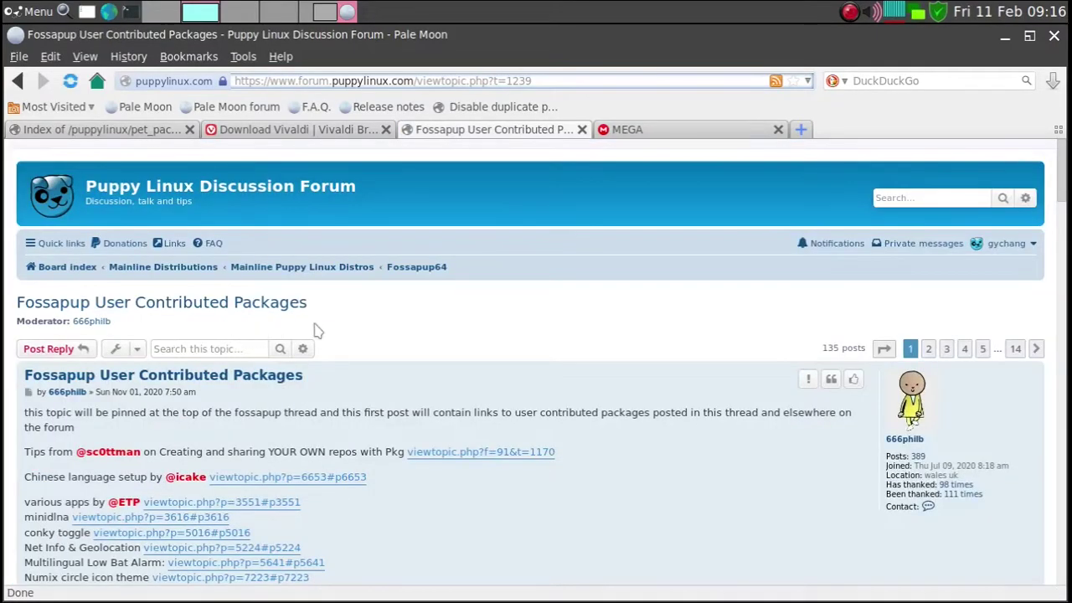
- Look through the topic's posts for the moderator's signature with the Puppy Linux banner and open its "....and MORE!" link
{"action": "scroll", "coordinate": [317, 329], "scroll_direction": "down", "scroll_amount": 10}
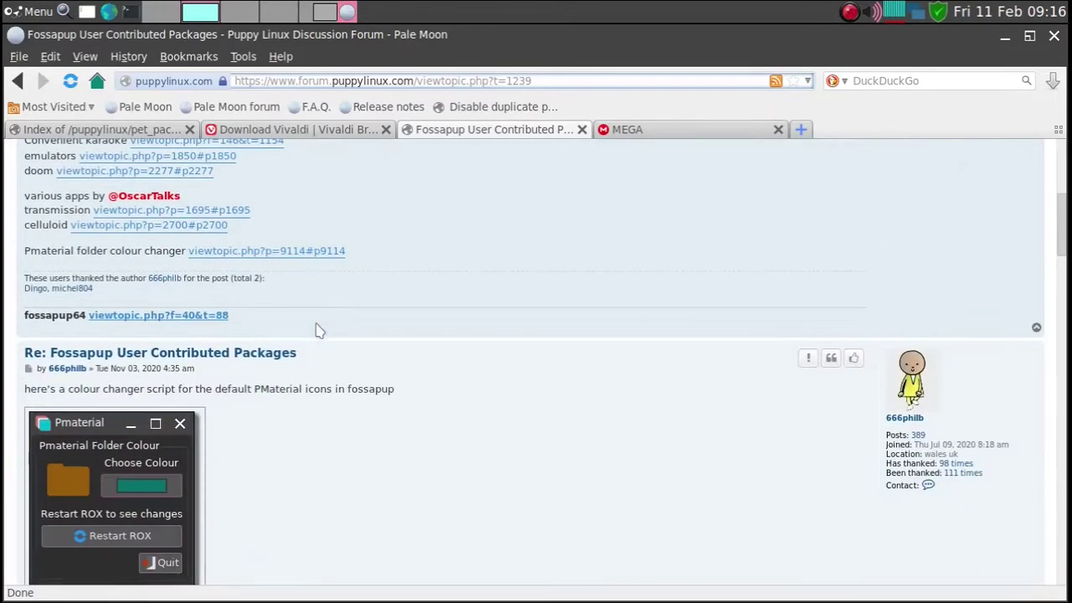
{"action": "scroll", "coordinate": [307, 299], "scroll_direction": "up", "scroll_amount": 3}
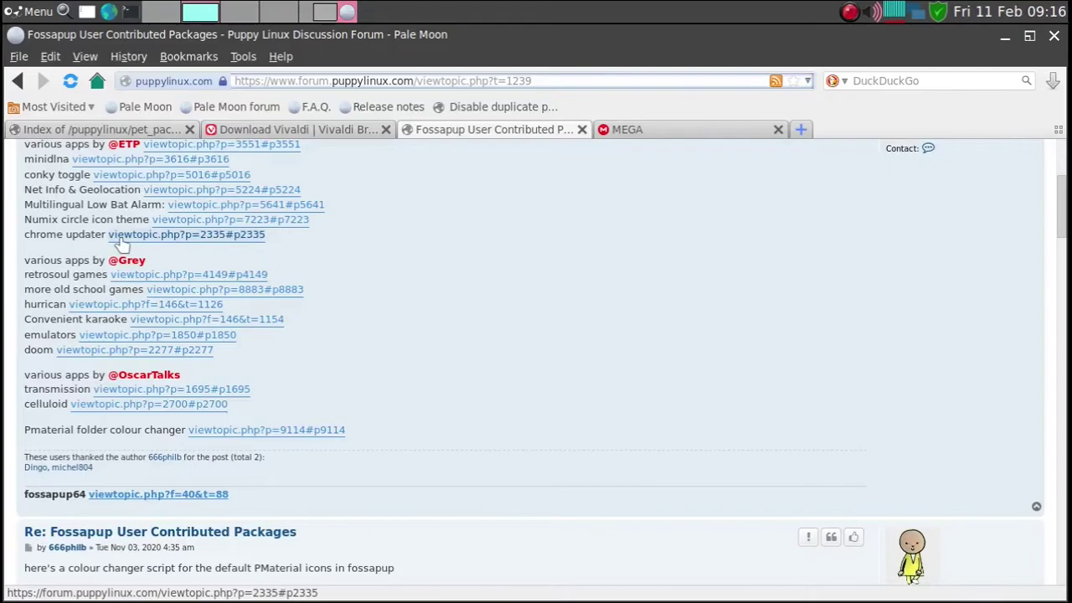
{"action": "scroll", "coordinate": [121, 243], "scroll_direction": "up", "scroll_amount": 3}
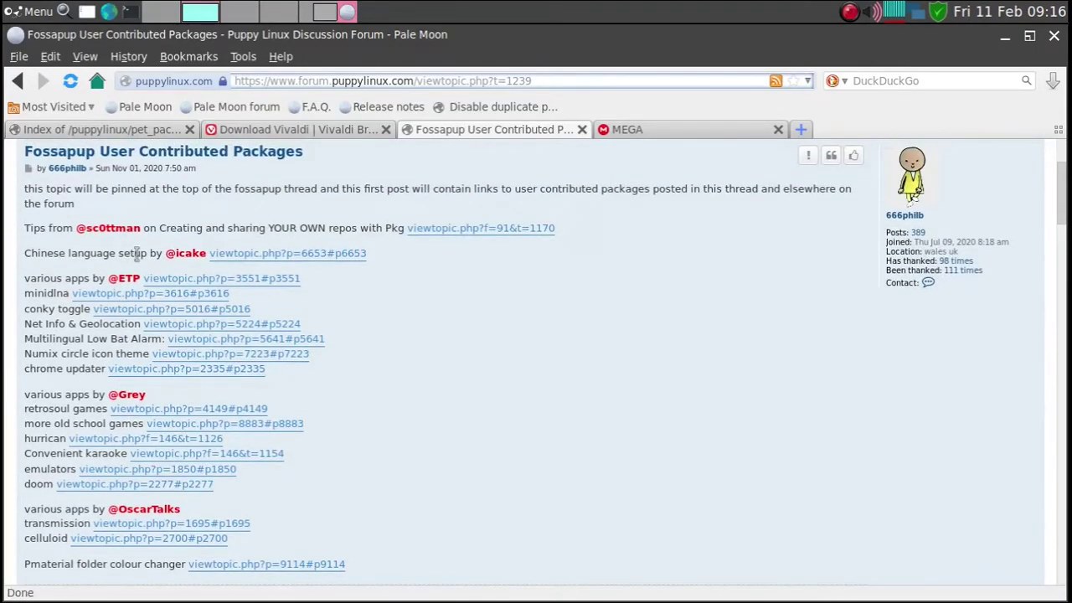
{"action": "scroll", "coordinate": [209, 300], "scroll_direction": "down", "scroll_amount": 10}
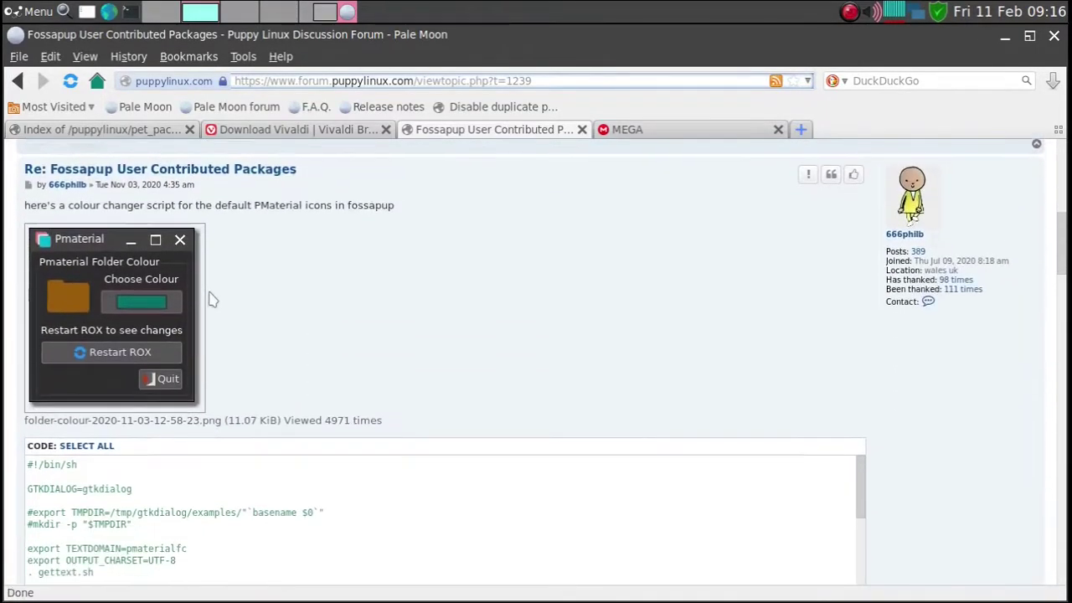
{"action": "scroll", "coordinate": [209, 300], "scroll_direction": "down", "scroll_amount": 20}
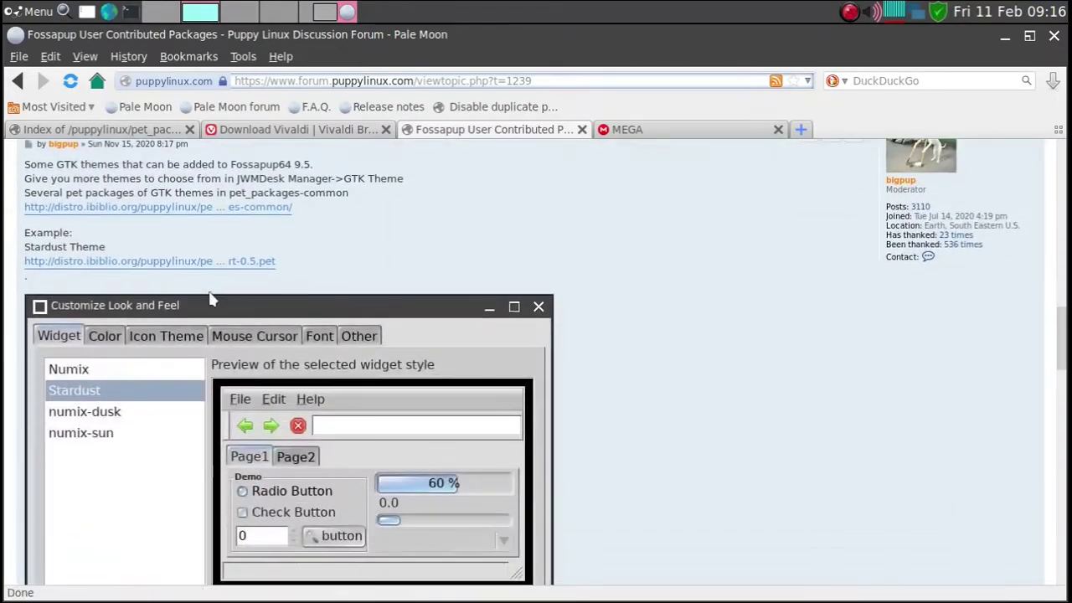
{"action": "scroll", "coordinate": [210, 300], "scroll_direction": "down", "scroll_amount": 8}
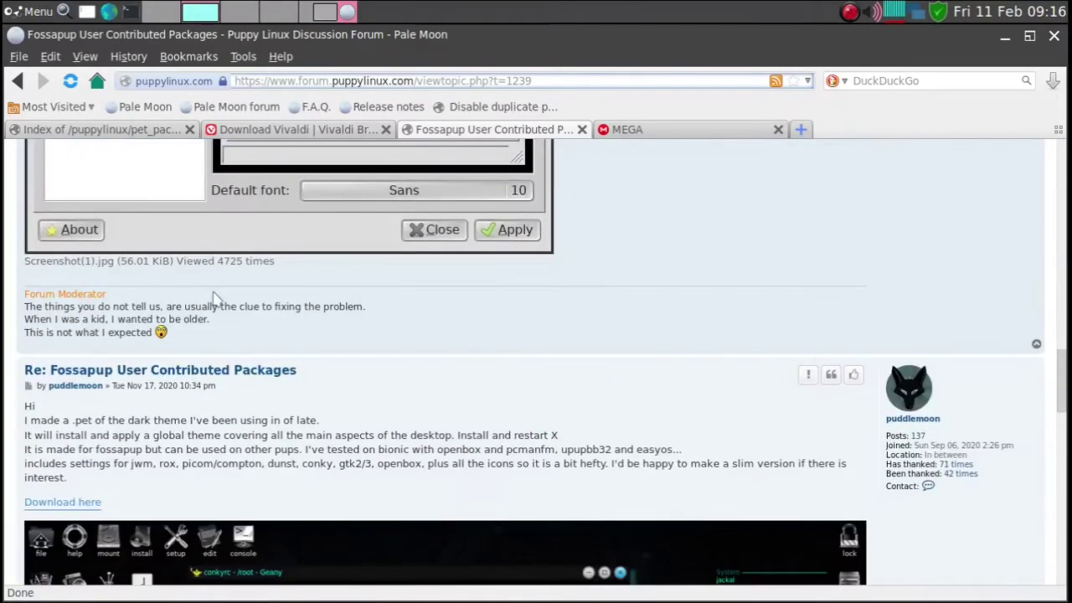
{"action": "scroll", "coordinate": [213, 295], "scroll_direction": "down", "scroll_amount": 15}
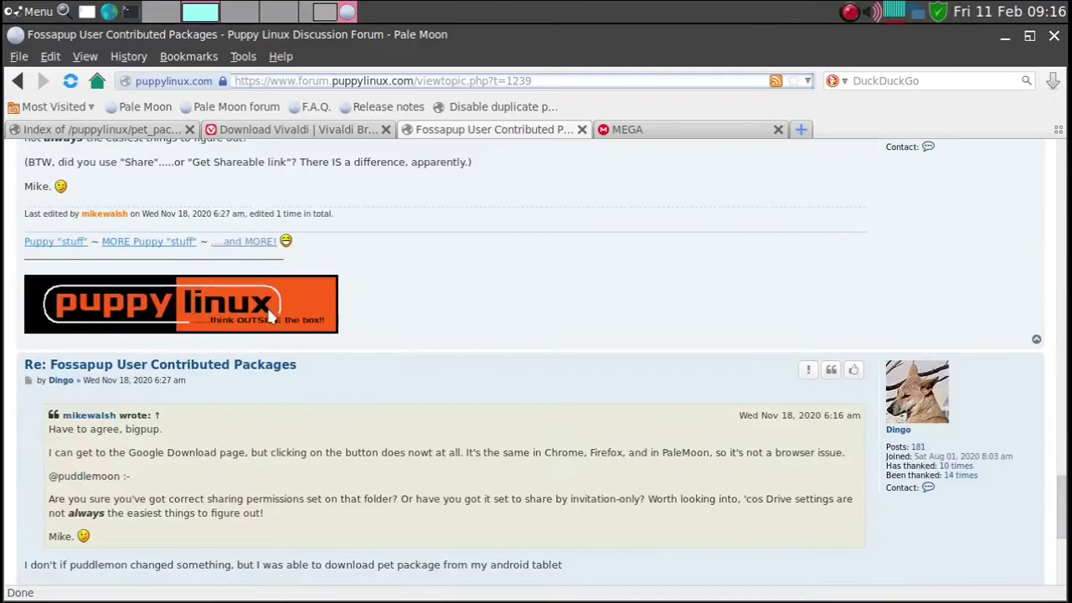
{"action": "scroll", "coordinate": [270, 312], "scroll_direction": "up", "scroll_amount": 4}
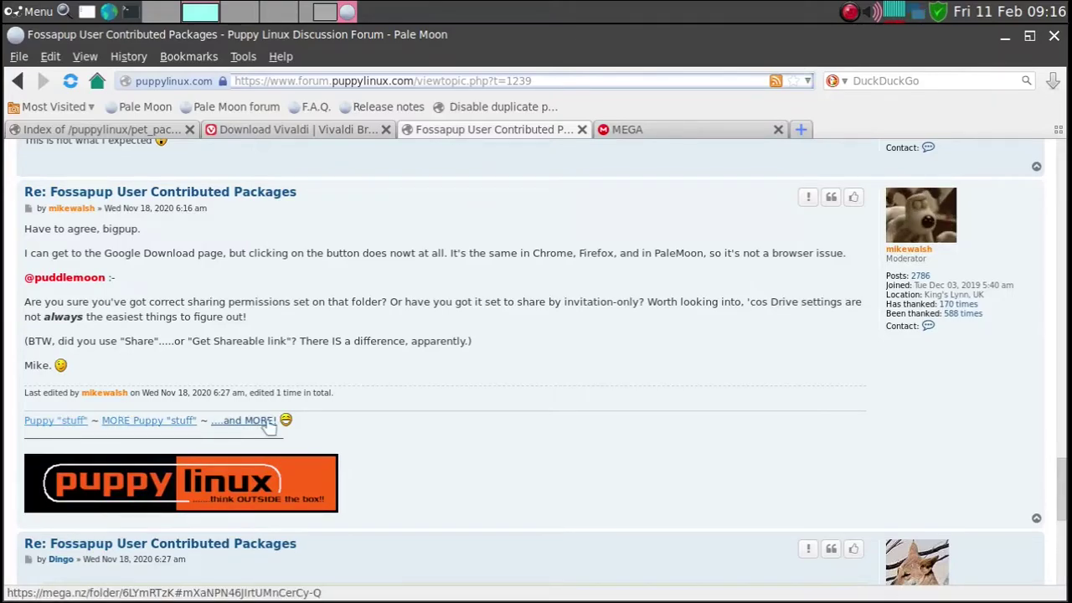
{"action": "left_click", "coordinate": [267, 424]}
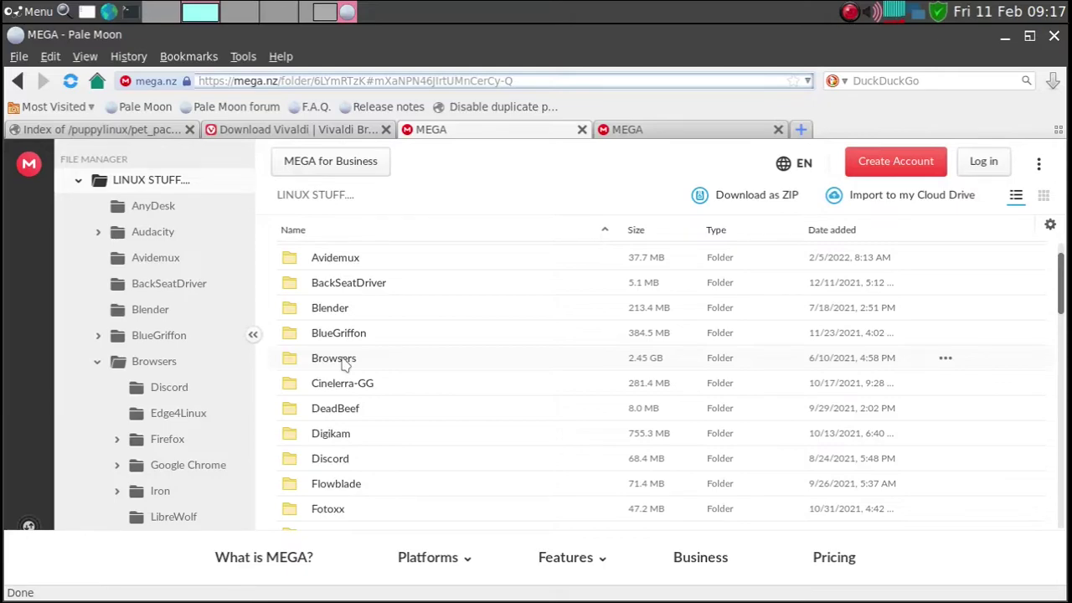
- Open the Browsers folder in the MEGA LINUX STUFF.... share and its Vivaldi subfolder
{"action": "left_click", "coordinate": [344, 364]}
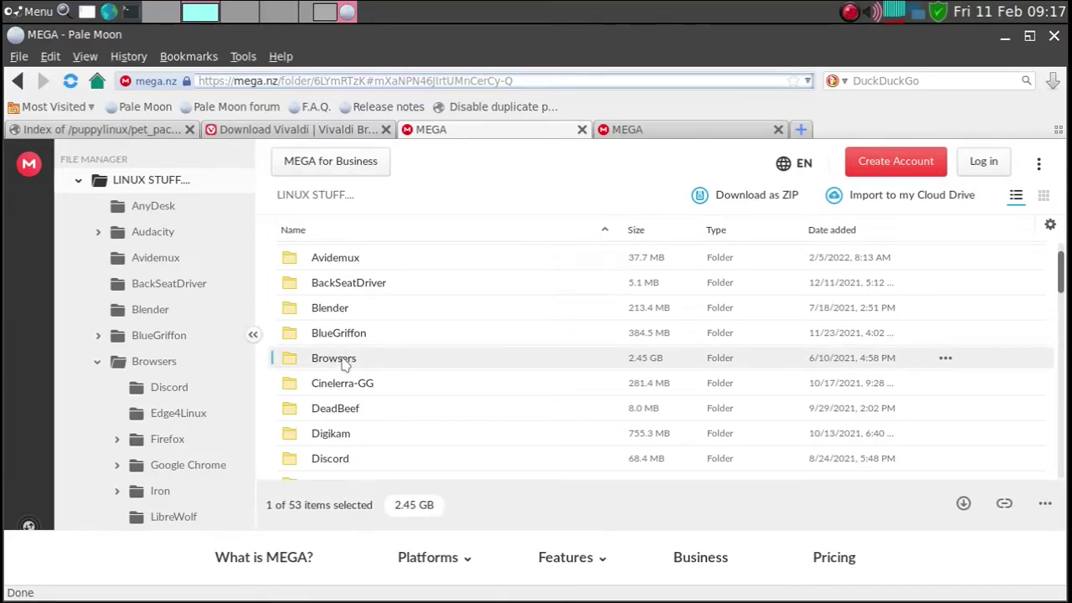
{"action": "double_click", "coordinate": [344, 364]}
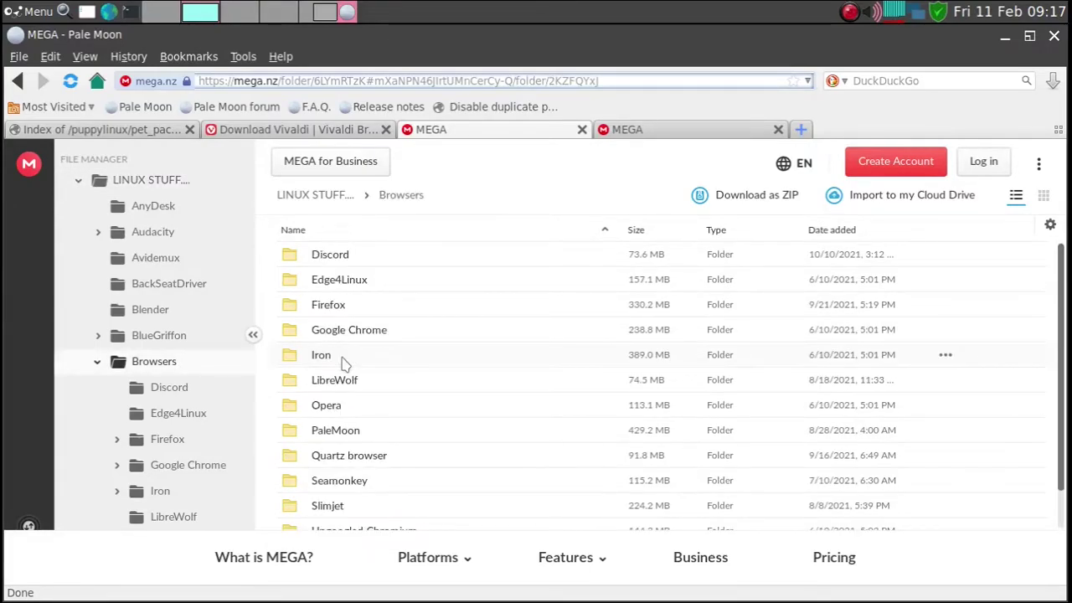
{"action": "scroll", "coordinate": [352, 369], "scroll_direction": "down", "scroll_amount": 2}
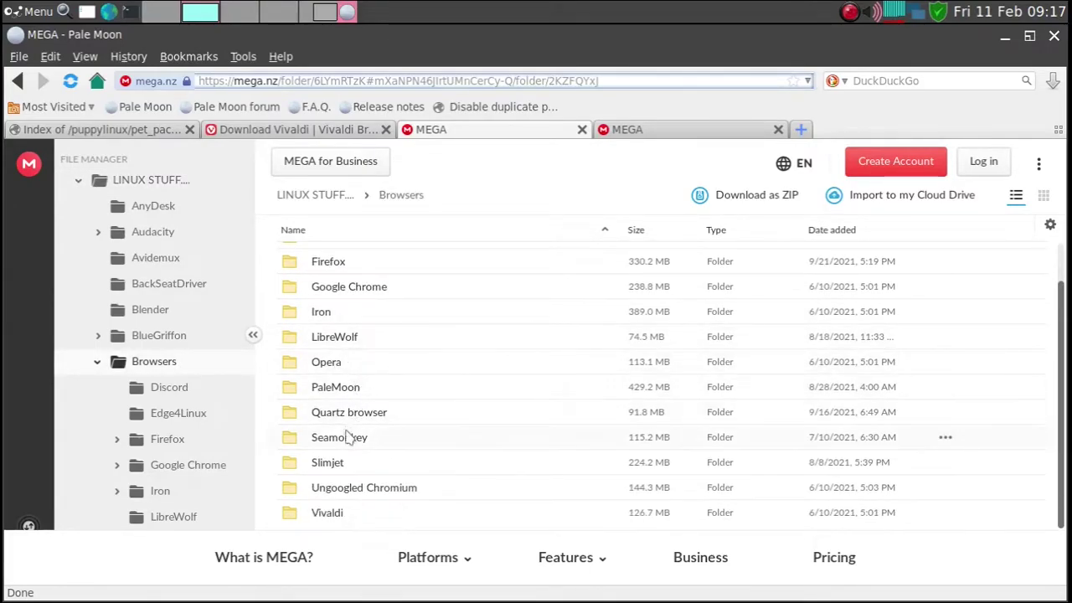
{"action": "left_click", "coordinate": [310, 513]}
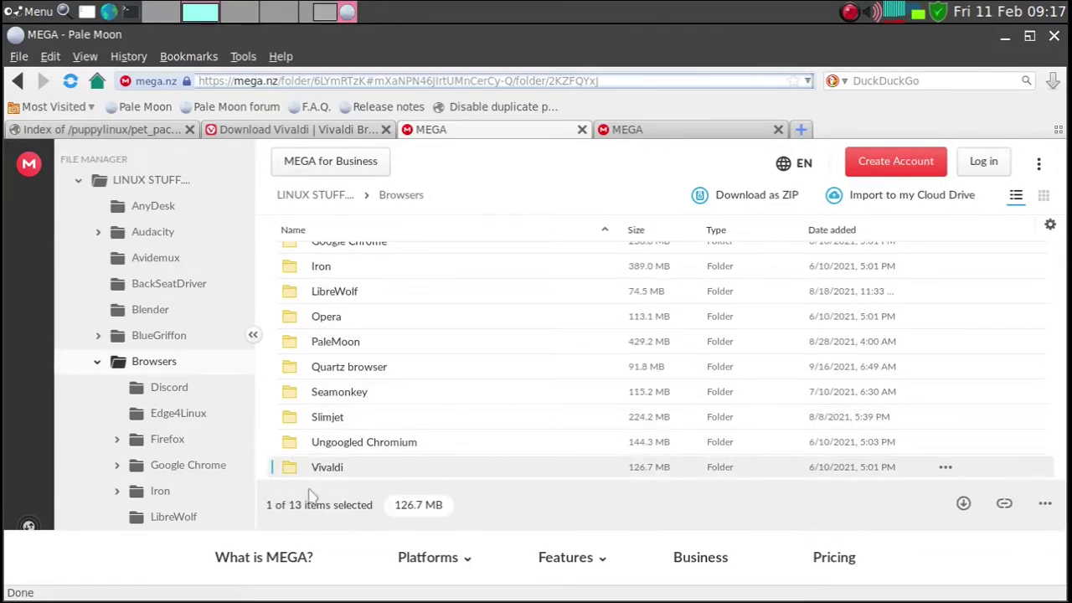
{"action": "double_click", "coordinate": [325, 473]}
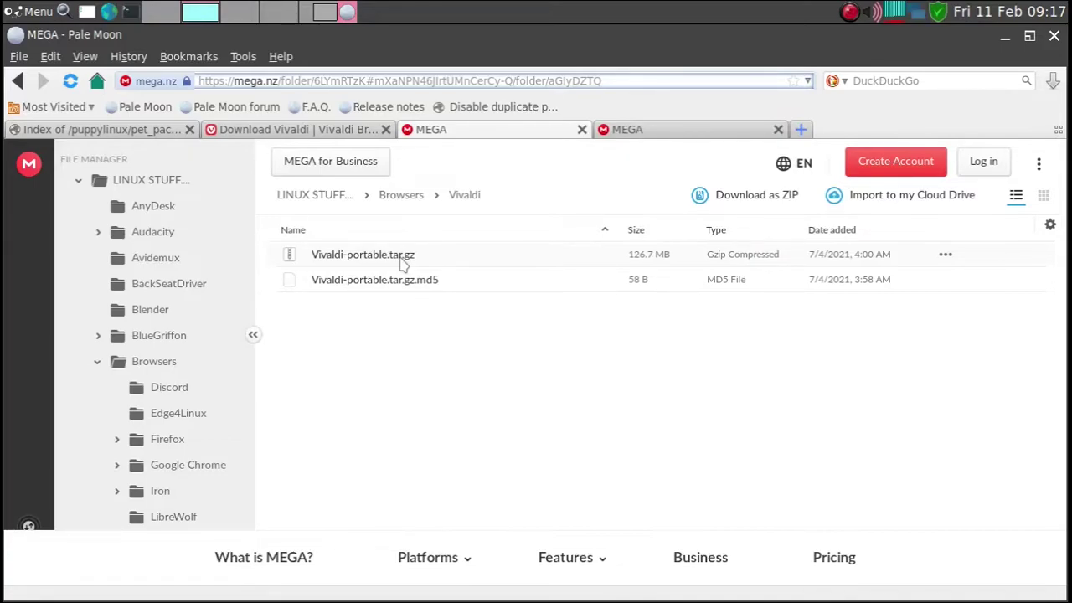
- Look over the Download Vivaldi page on vivaldi.com and switch to the other open MEGA page showing the LINUX STUFF.... folder
{"action": "left_click", "coordinate": [333, 136]}
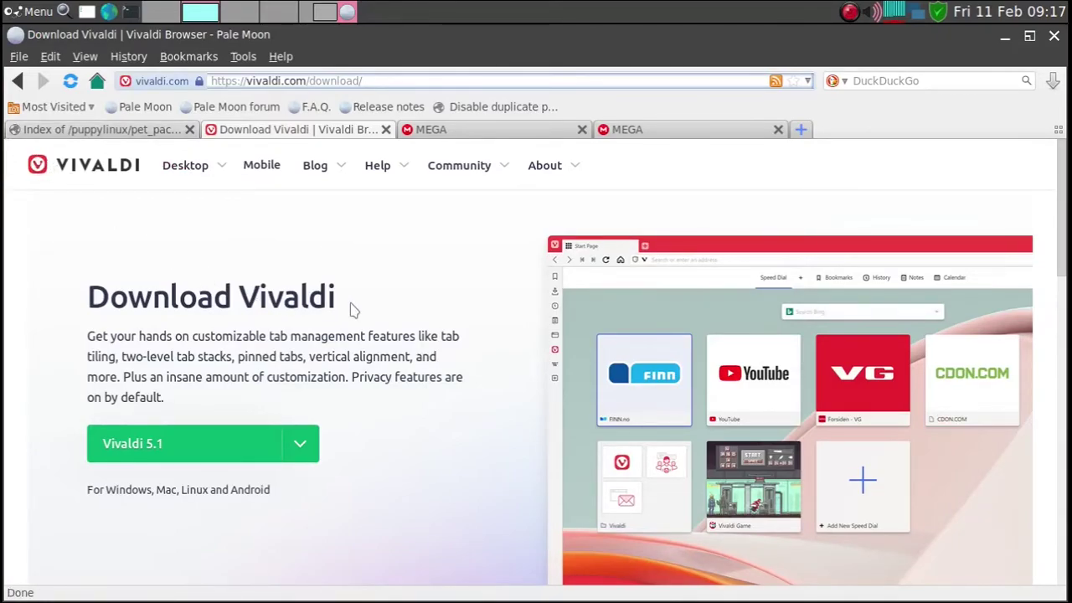
{"action": "scroll", "coordinate": [352, 310], "scroll_direction": "down", "scroll_amount": 2}
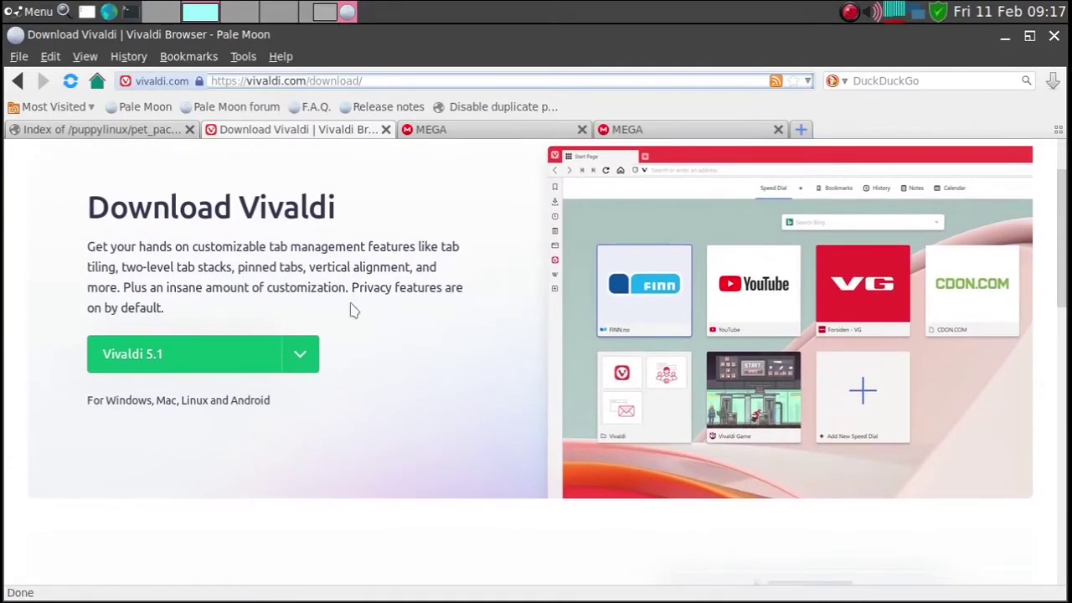
{"action": "scroll", "coordinate": [352, 311], "scroll_direction": "up", "scroll_amount": 2}
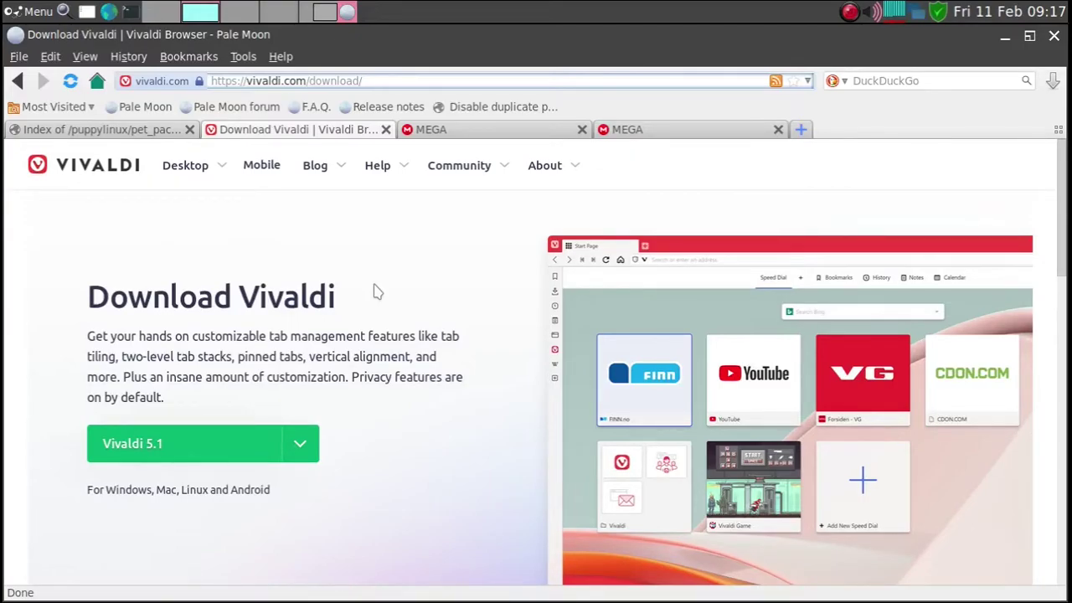
{"action": "scroll", "coordinate": [376, 291], "scroll_direction": "down", "scroll_amount": 1}
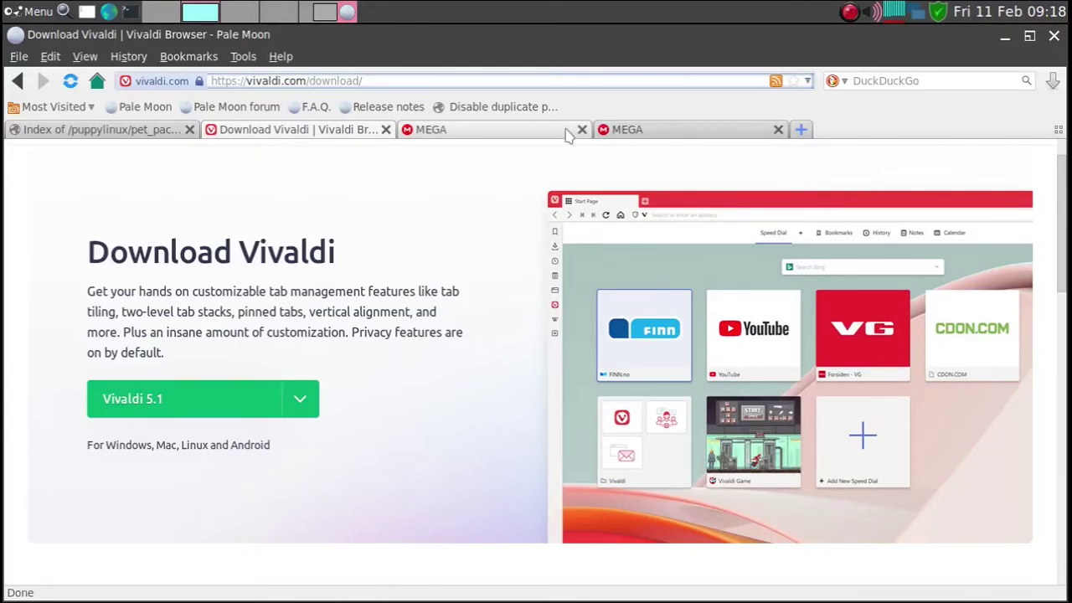
{"action": "left_click", "coordinate": [626, 131]}
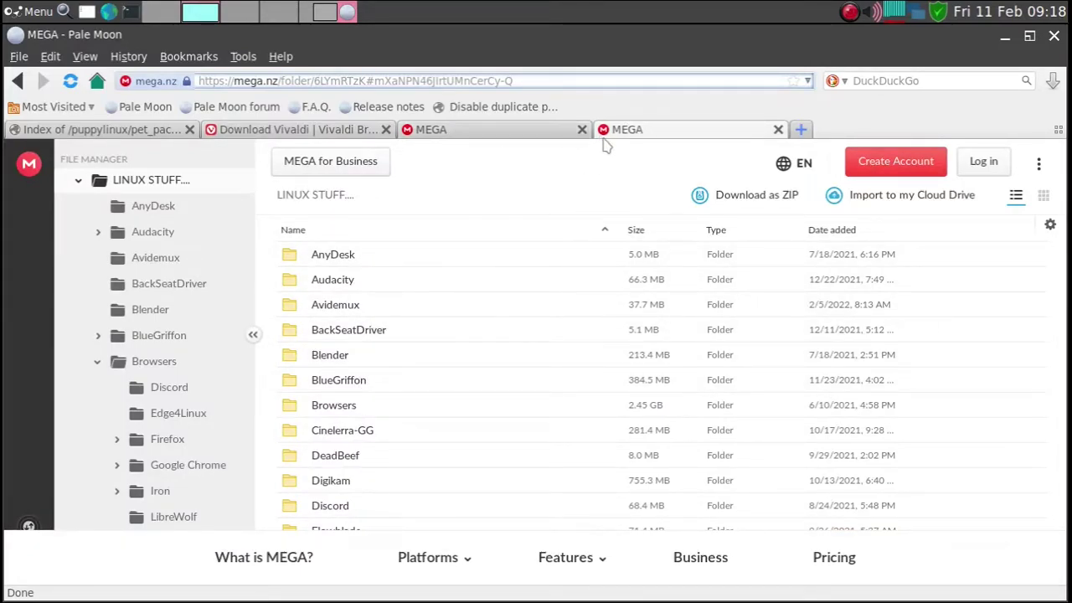
- Download the Linux DEB 64bit package of Vivaldi 5.1 from the Download Vivaldi page on vivaldi.com
{"action": "left_click", "coordinate": [291, 131]}
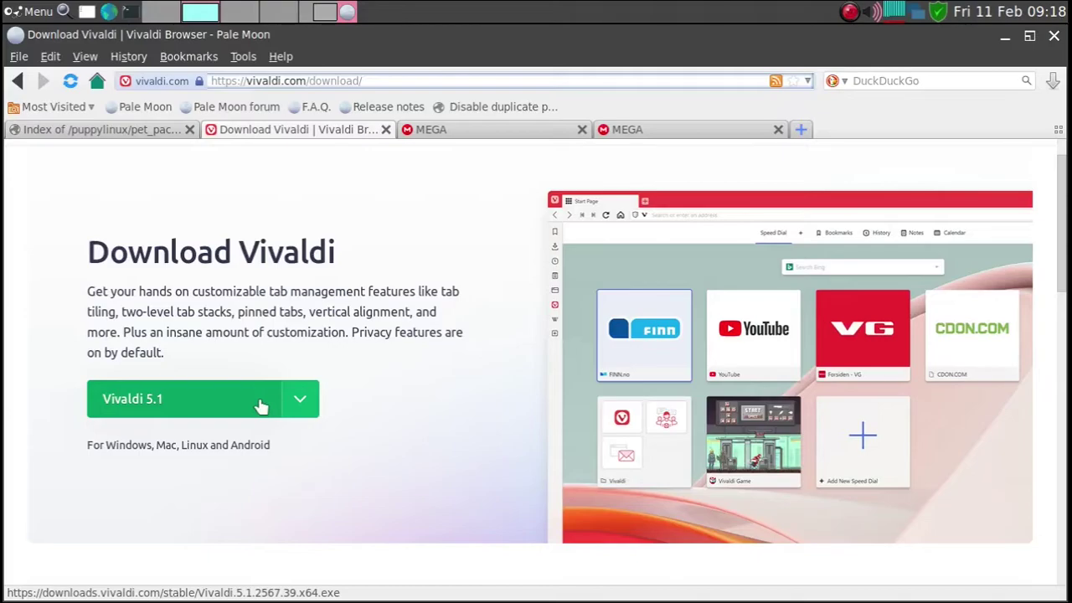
{"action": "left_click", "coordinate": [301, 400]}
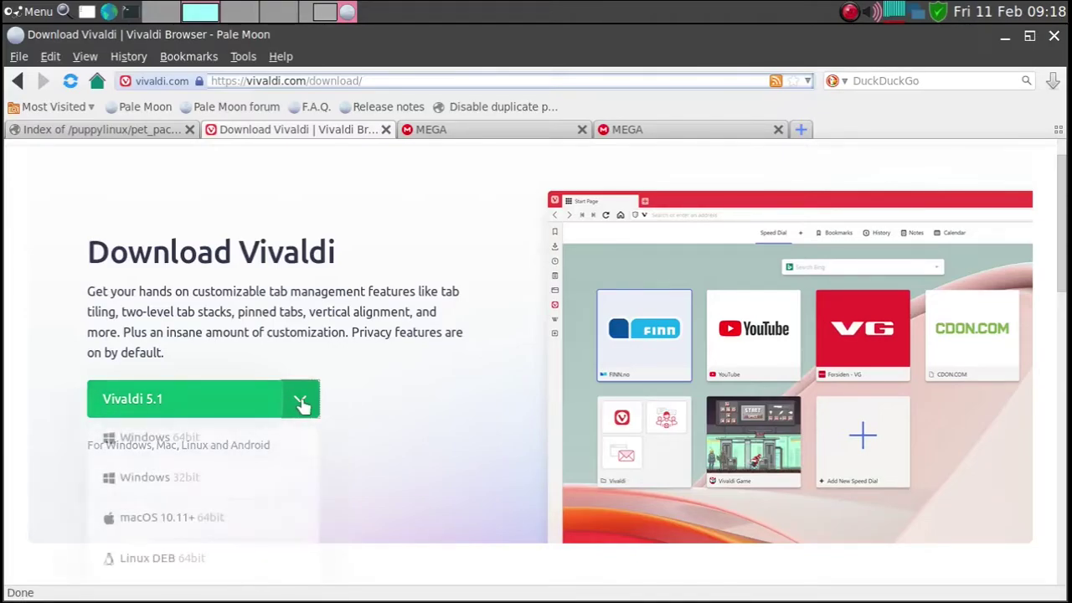
{"action": "scroll", "coordinate": [408, 391], "scroll_direction": "down", "scroll_amount": 3}
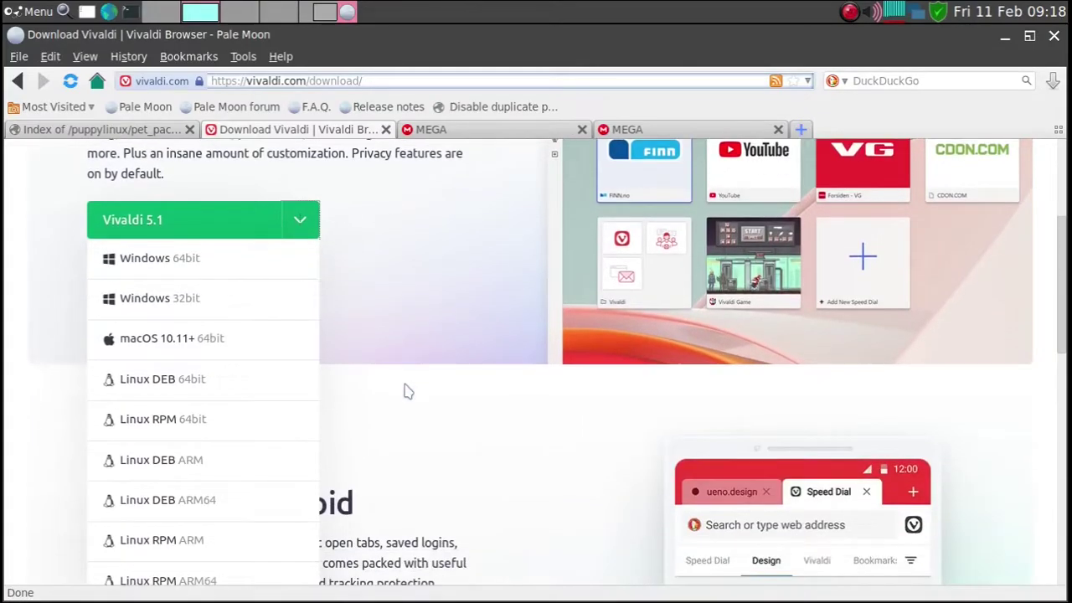
{"action": "left_click", "coordinate": [161, 384]}
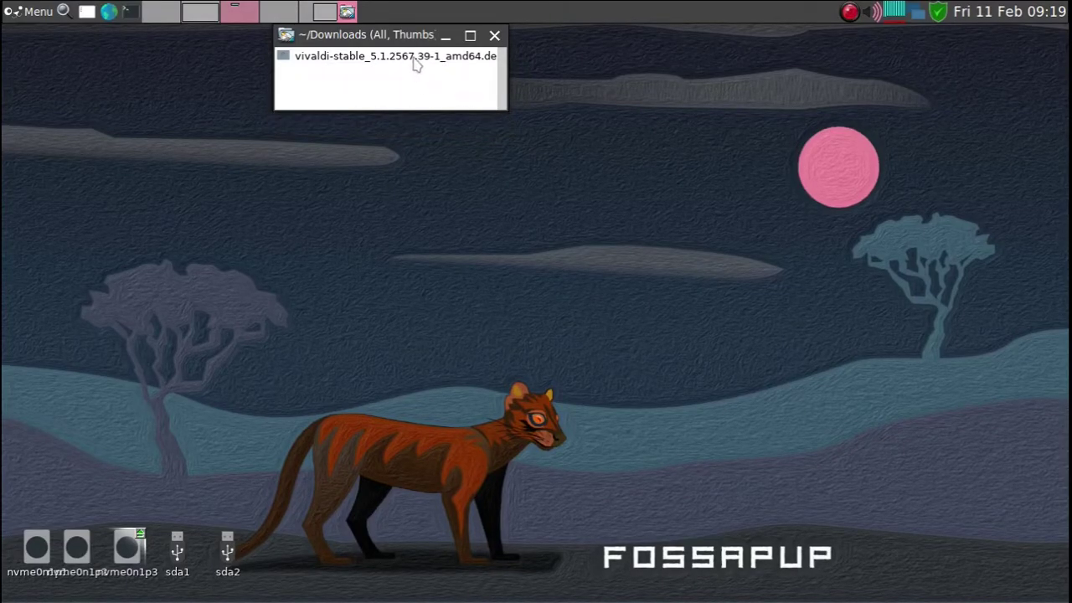
- Install the downloaded vivaldi-stable_5.1.2567.39-1_amd64.deb from the Downloads folder with the Puppy Package Manager
{"action": "left_click", "coordinate": [416, 57]}
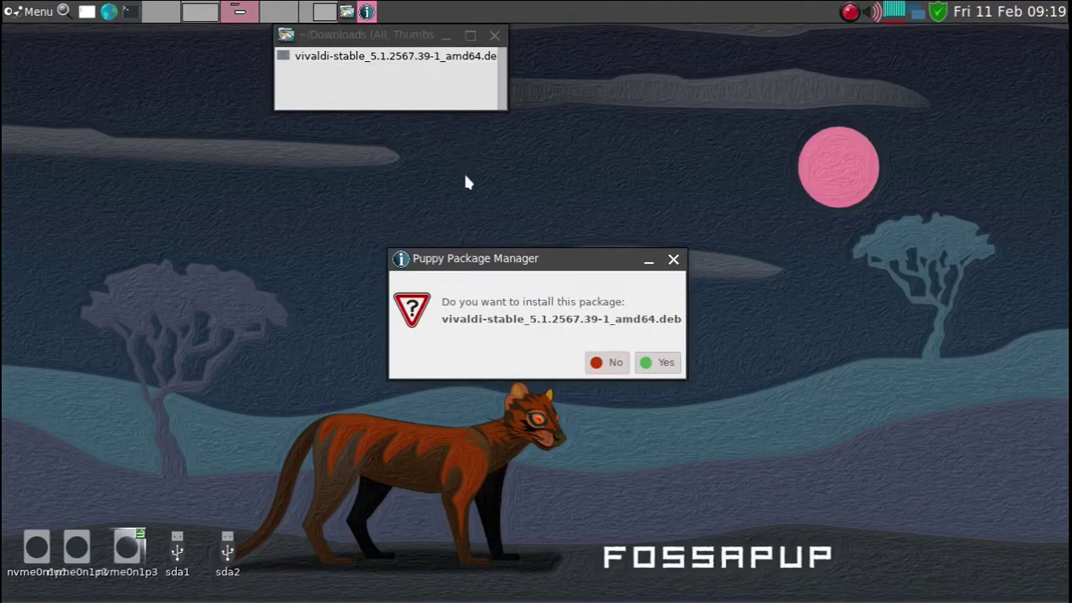
{"action": "left_click", "coordinate": [663, 363]}
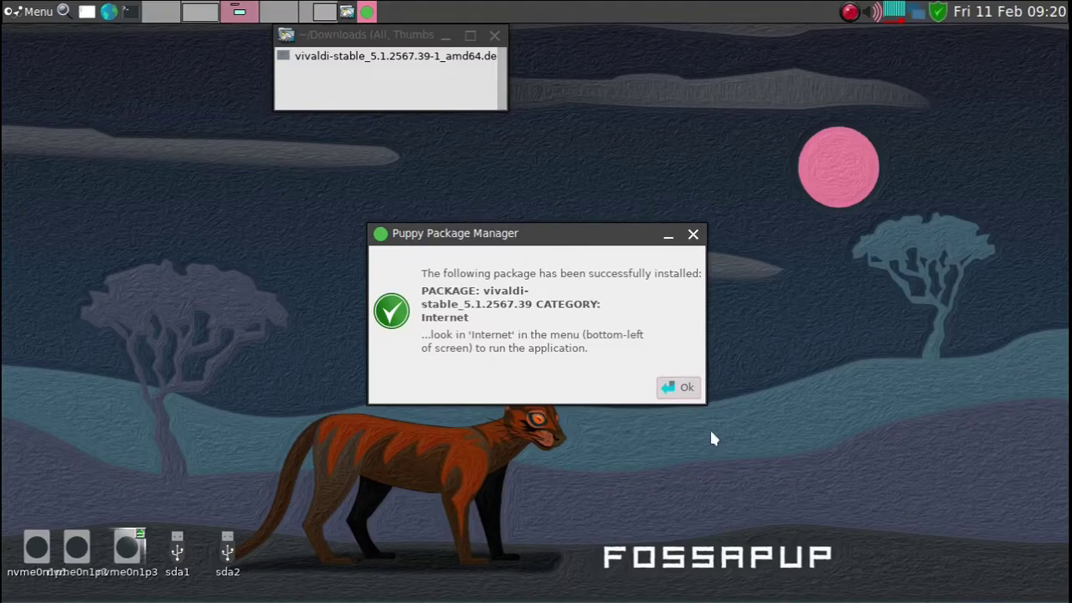
{"action": "left_click", "coordinate": [685, 388]}
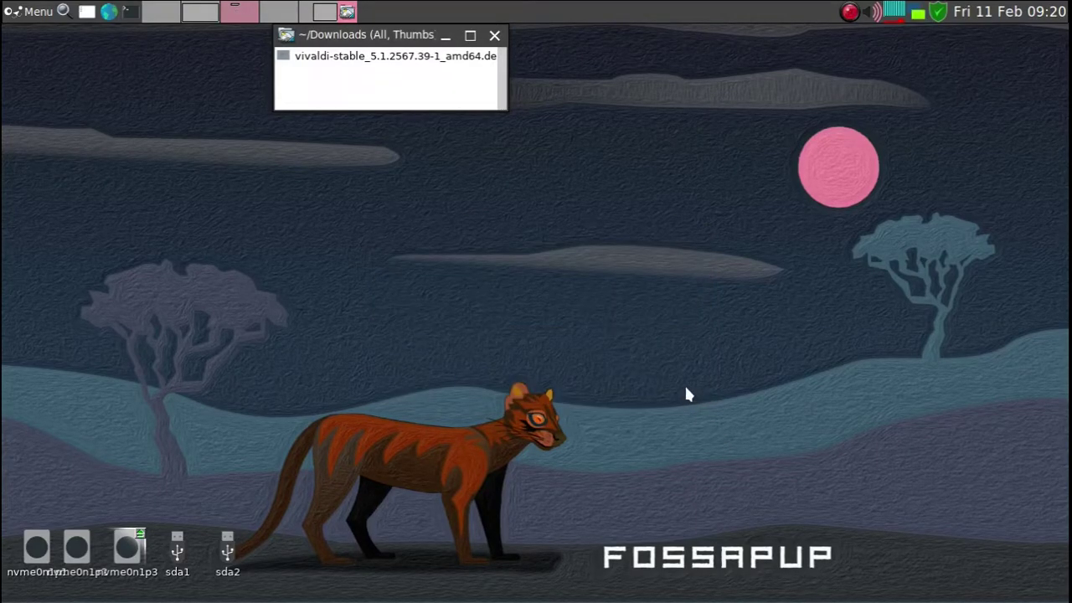
- Launch vivaldi from the Internet category of the desktop's application list
{"action": "right_click", "coordinate": [621, 144]}
{"action": "mouse_move", "coordinate": [662, 255]}
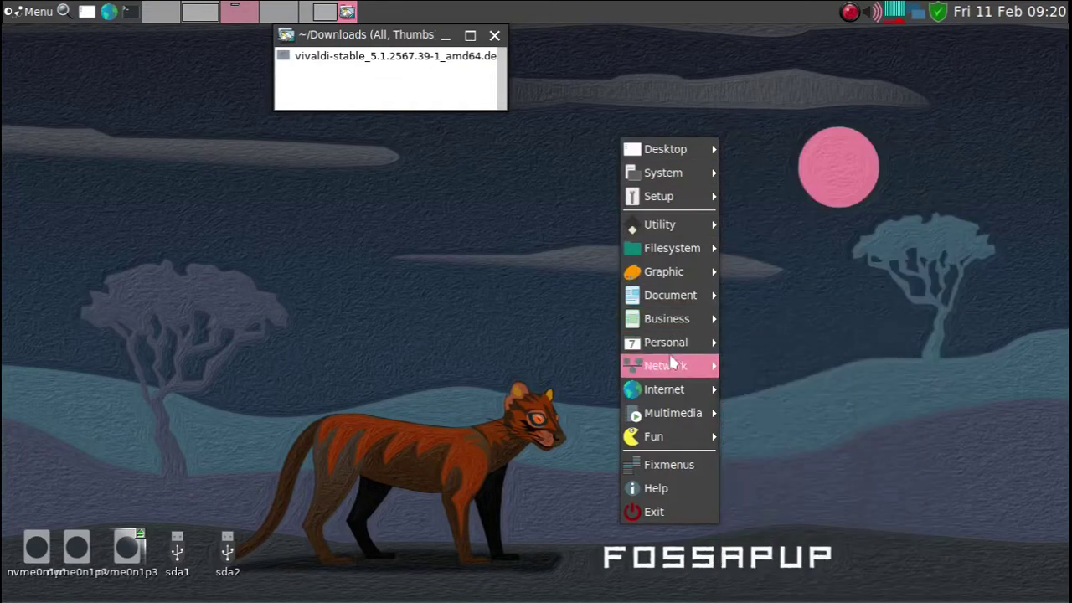
{"action": "mouse_move", "coordinate": [678, 398]}
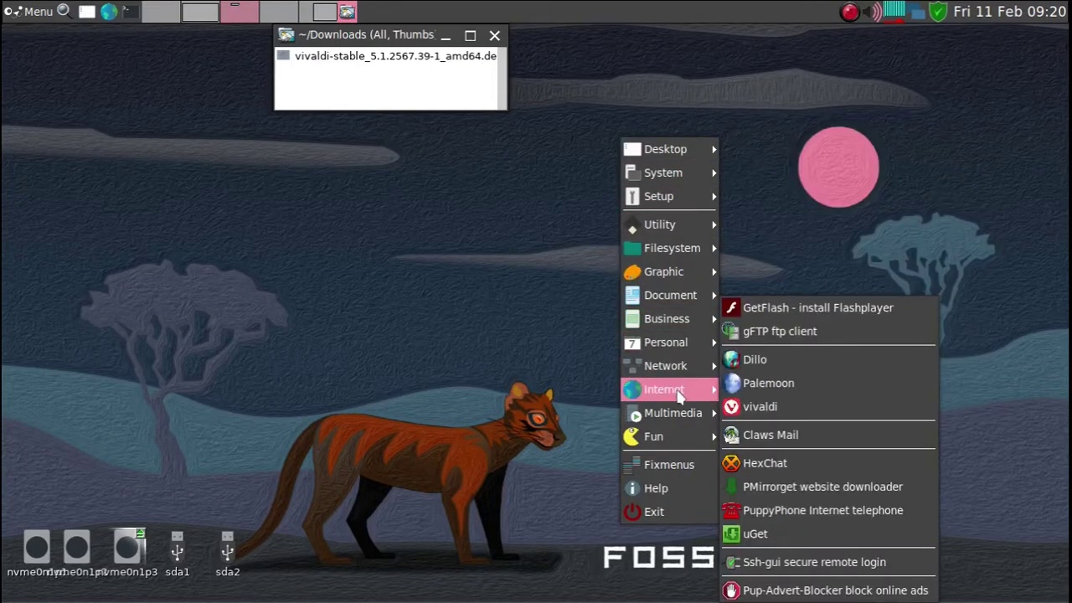
{"action": "left_click", "coordinate": [752, 409]}
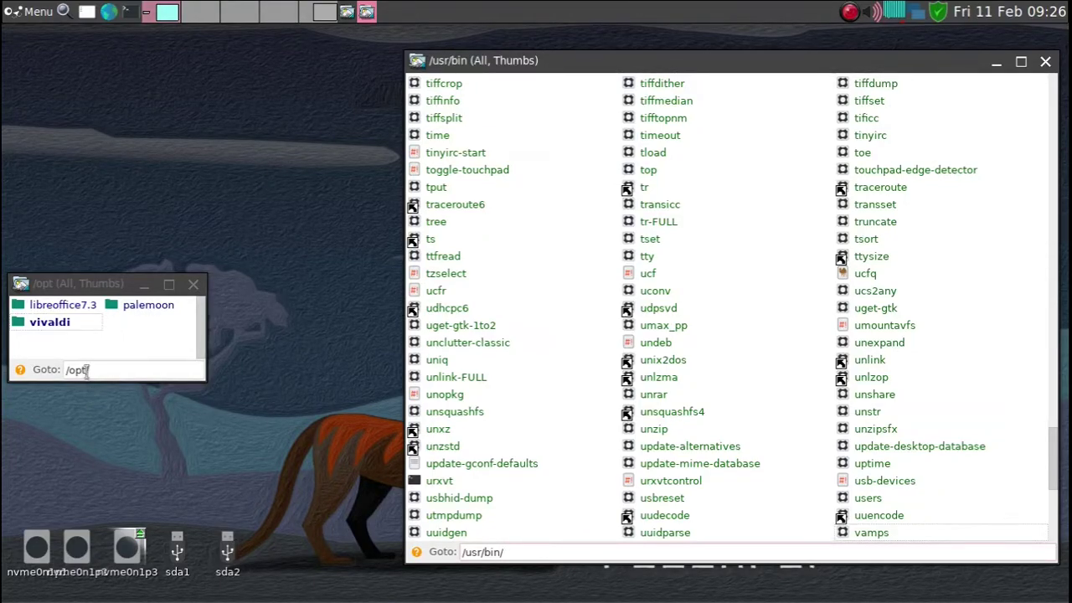
- Open the vivaldi folder in /opt, test its vivaldi launch script and close the browser window
{"action": "left_click", "coordinate": [47, 350]}
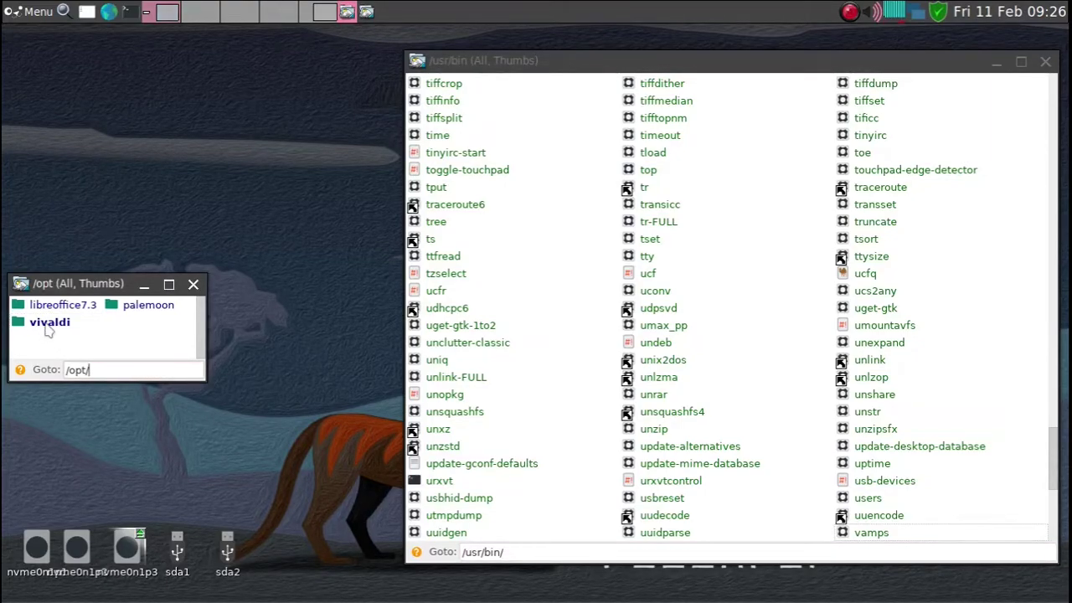
{"action": "double_click", "coordinate": [47, 329]}
{"action": "mouse_move", "coordinate": [137, 278]}
{"action": "left_mouse_down"}
{"action": "mouse_move", "coordinate": [128, 247]}
{"action": "mouse_move", "coordinate": [128, 261]}
{"action": "left_mouse_up"}
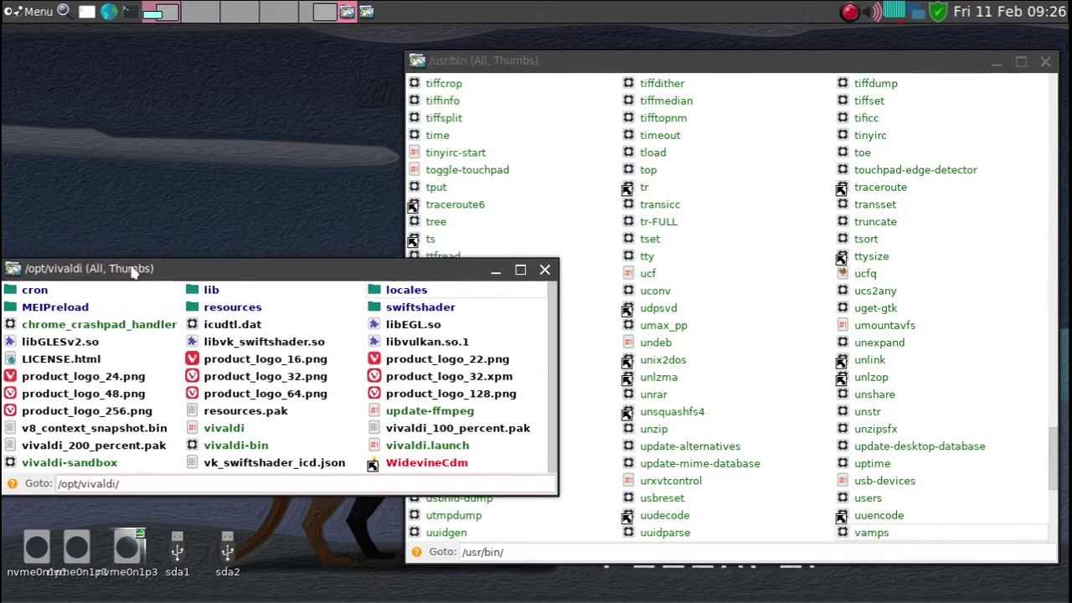
{"action": "left_click", "coordinate": [227, 429]}
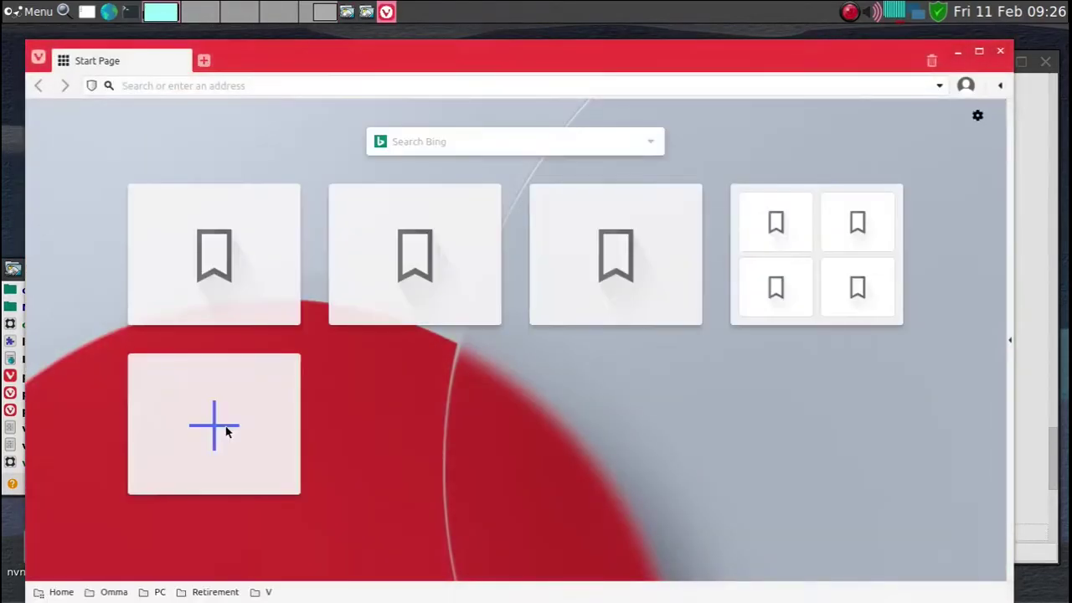
{"action": "left_click", "coordinate": [1000, 52]}
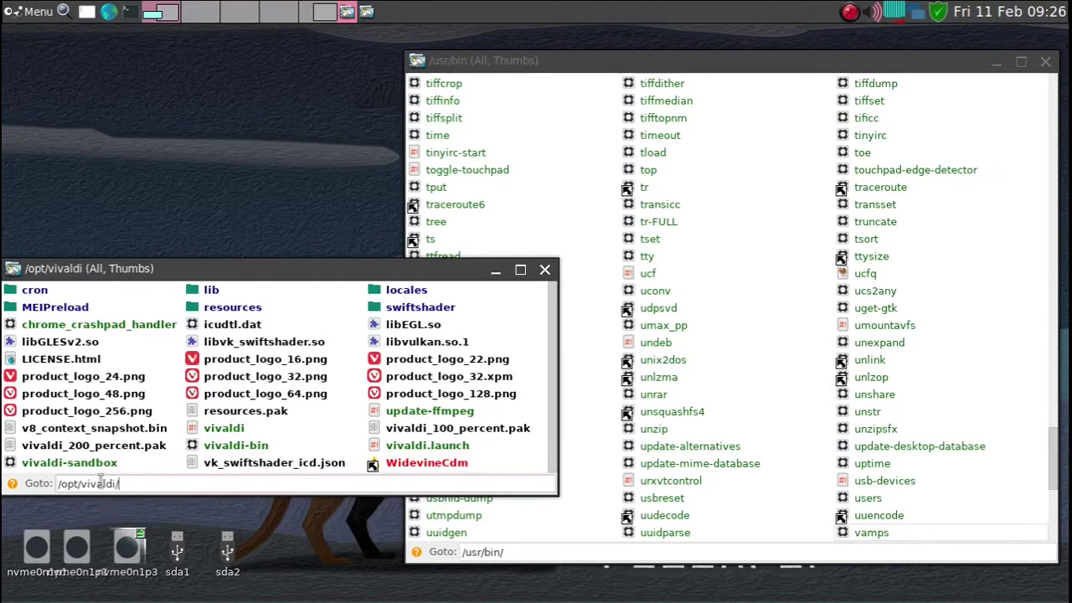
{"action": "double_click", "coordinate": [237, 429]}
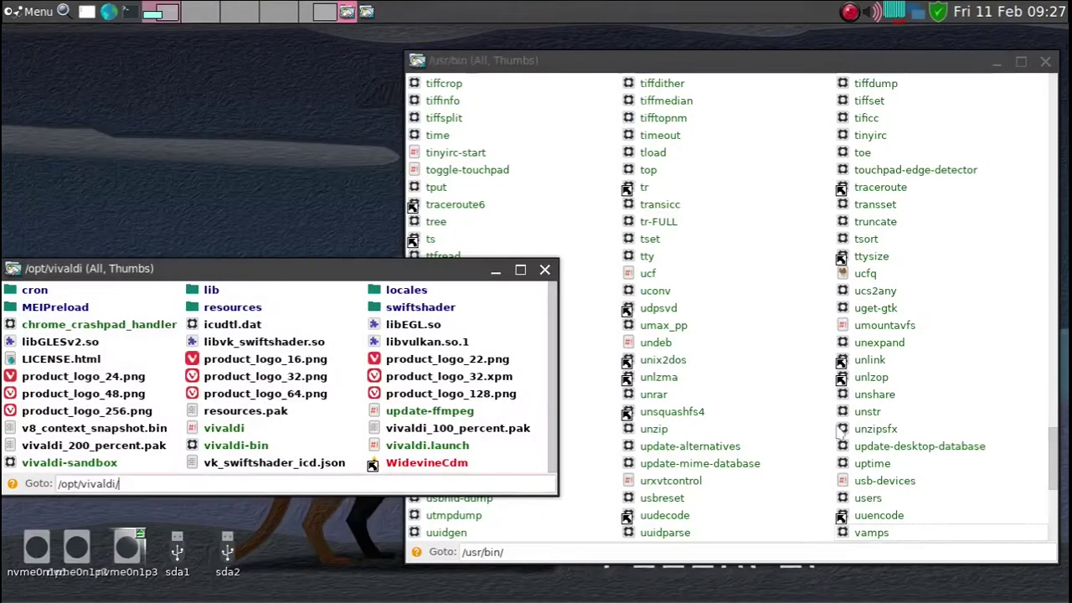
{"action": "left_click", "coordinate": [1000, 51]}
- Try to place an absolute link to the /opt/vivaldi/vivaldi script in /usr/bin
{"action": "left_click", "coordinate": [619, 553]}
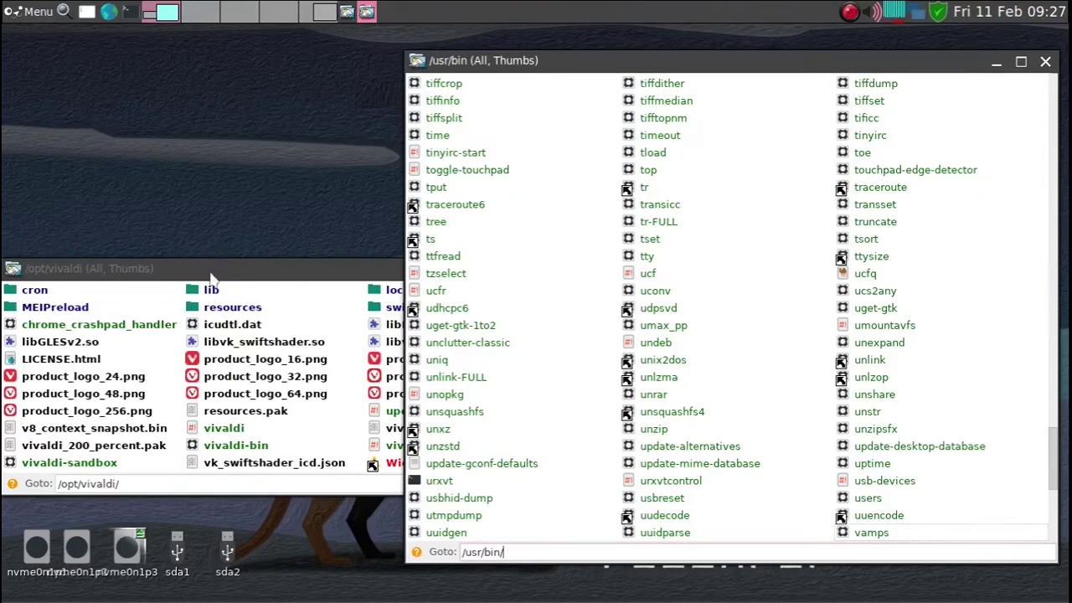
{"action": "left_click", "coordinate": [237, 429]}
{"action": "left_click_drag", "start_coordinate": [238, 430], "coordinate": [762, 508]}
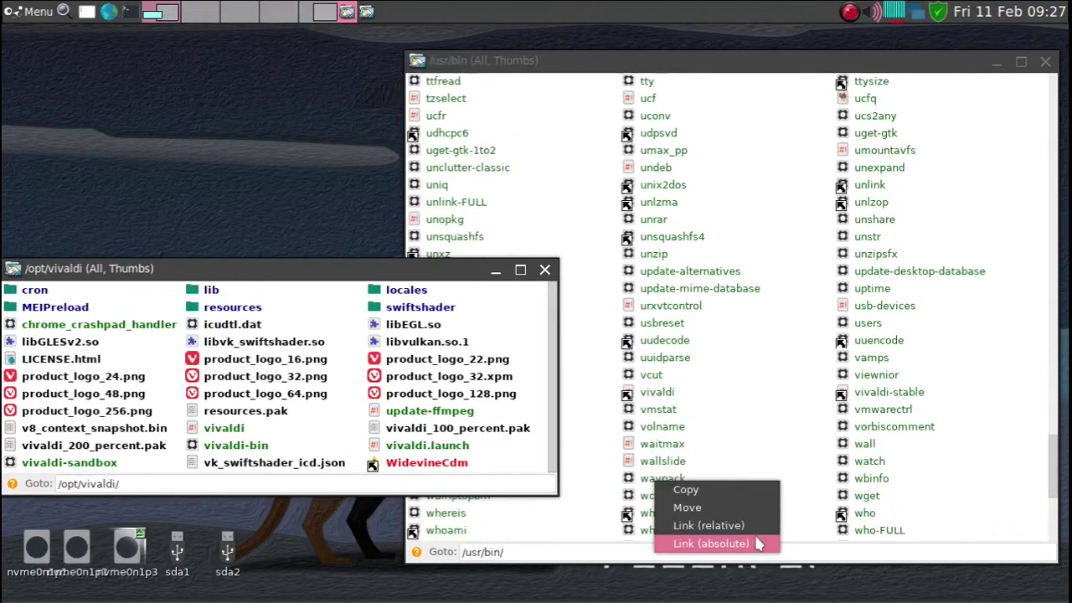
{"action": "left_click", "coordinate": [759, 544]}
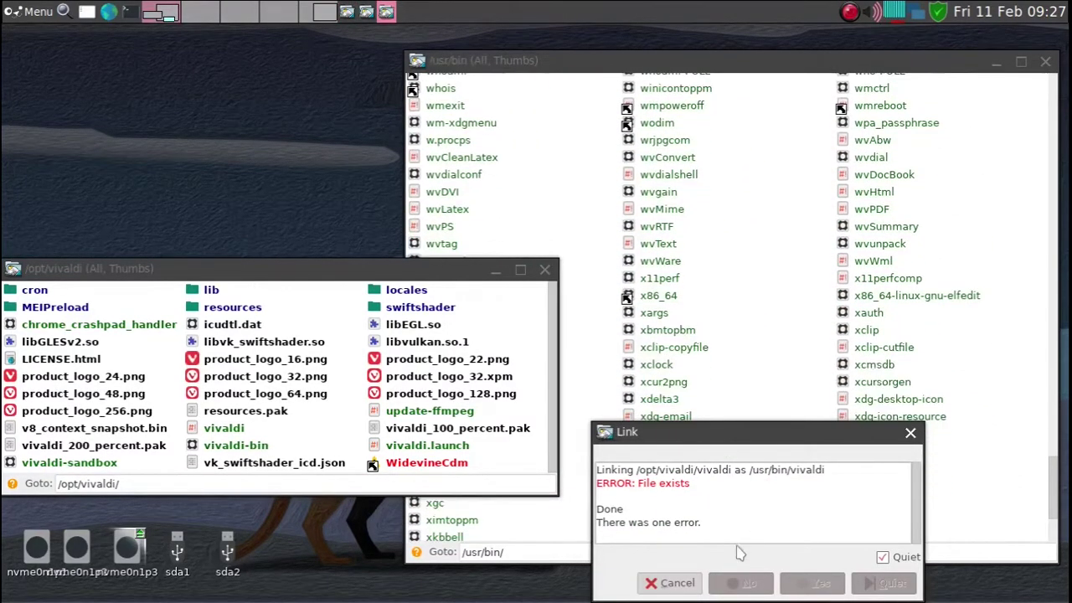
{"action": "left_click", "coordinate": [675, 584]}
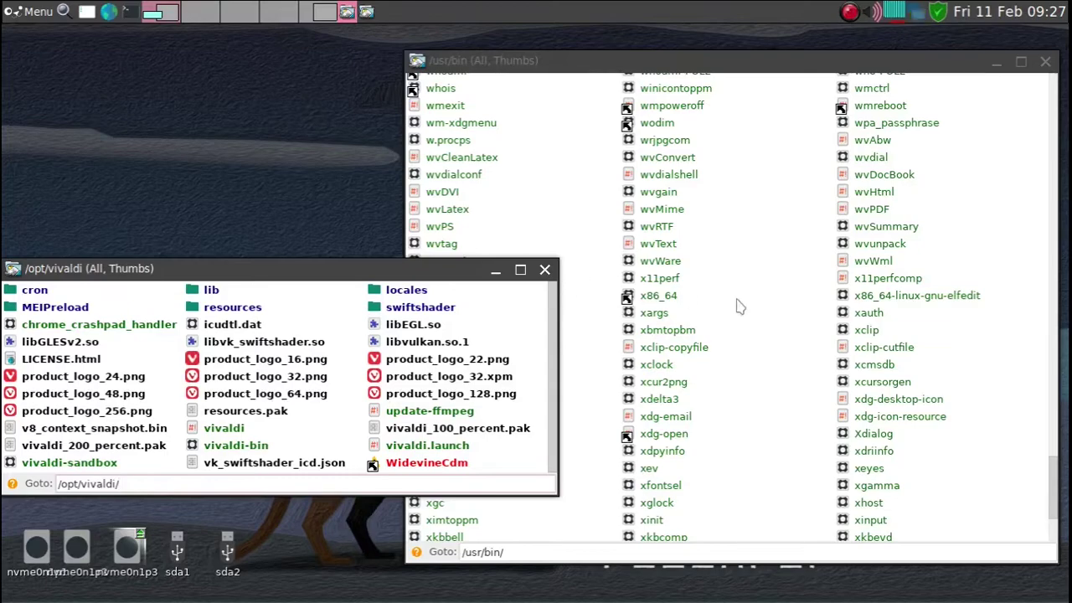
- Close the /opt/vivaldi folder, test-launch the vivaldi link in /usr/bin and close the browser
{"action": "scroll", "coordinate": [739, 306], "scroll_direction": "up", "scroll_amount": 8}
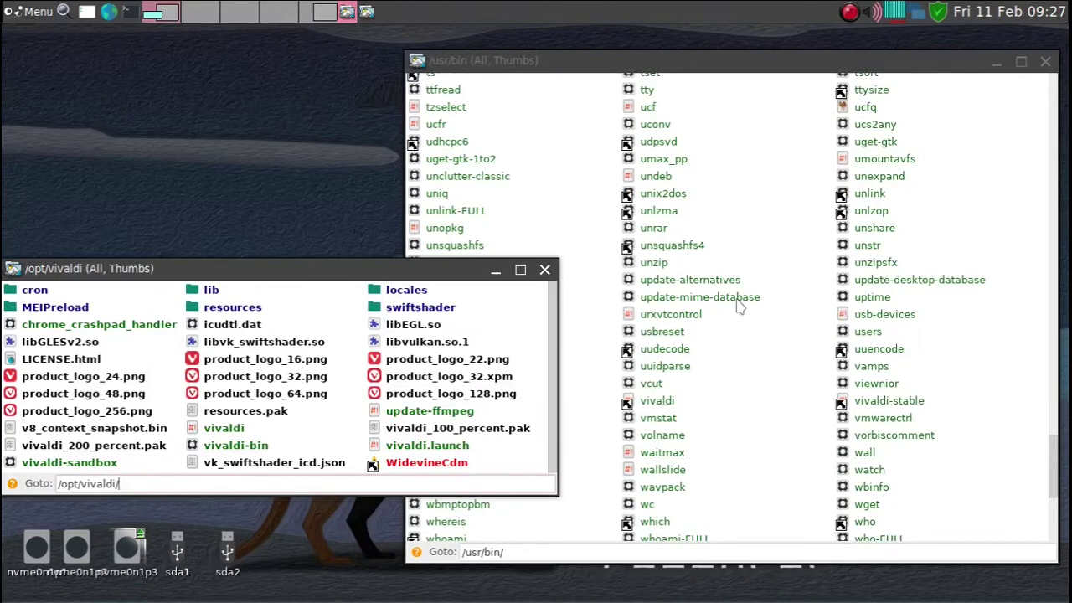
{"action": "scroll", "coordinate": [739, 305], "scroll_direction": "down", "scroll_amount": 5}
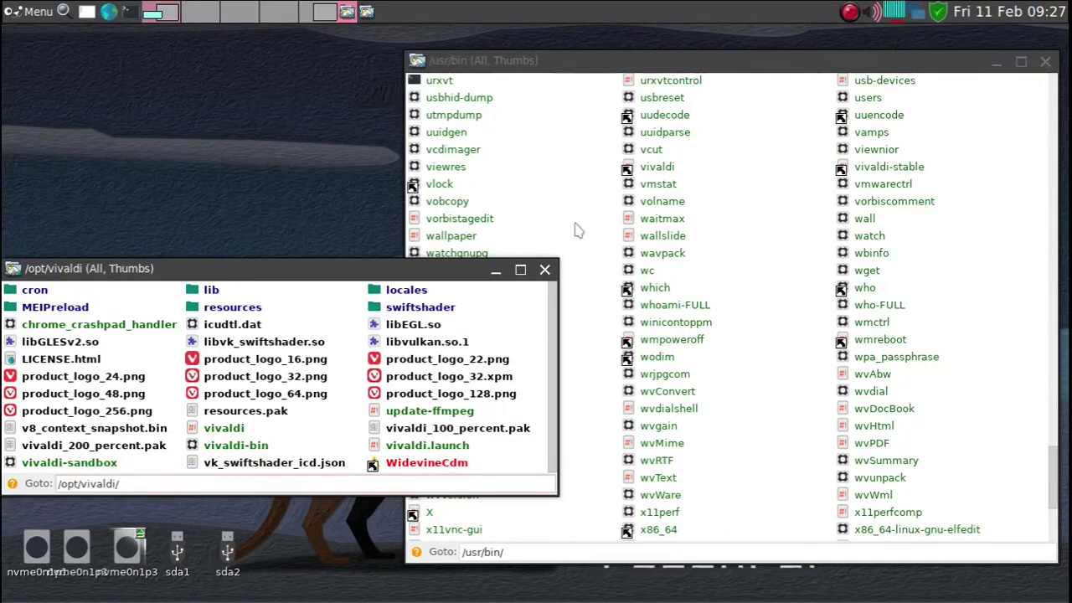
{"action": "left_click", "coordinate": [546, 271]}
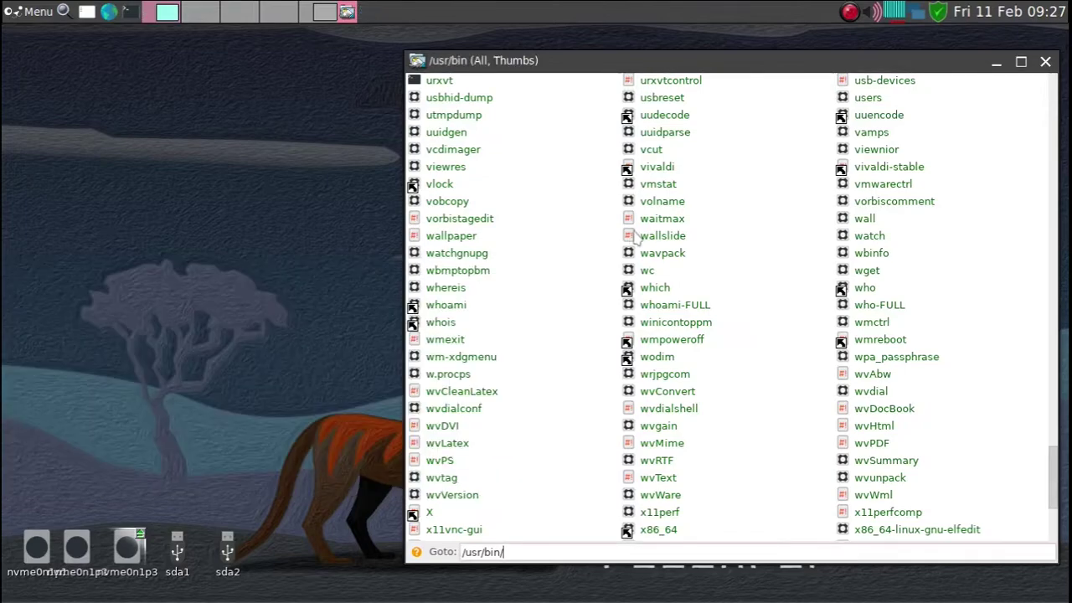
{"action": "left_click", "coordinate": [649, 170]}
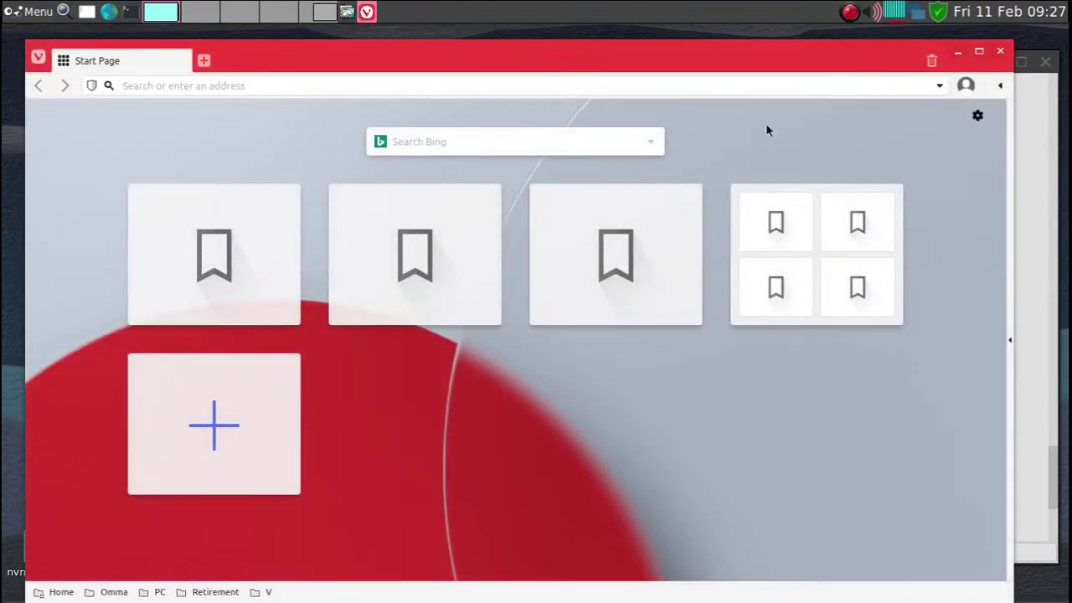
{"action": "left_click", "coordinate": [1000, 51]}
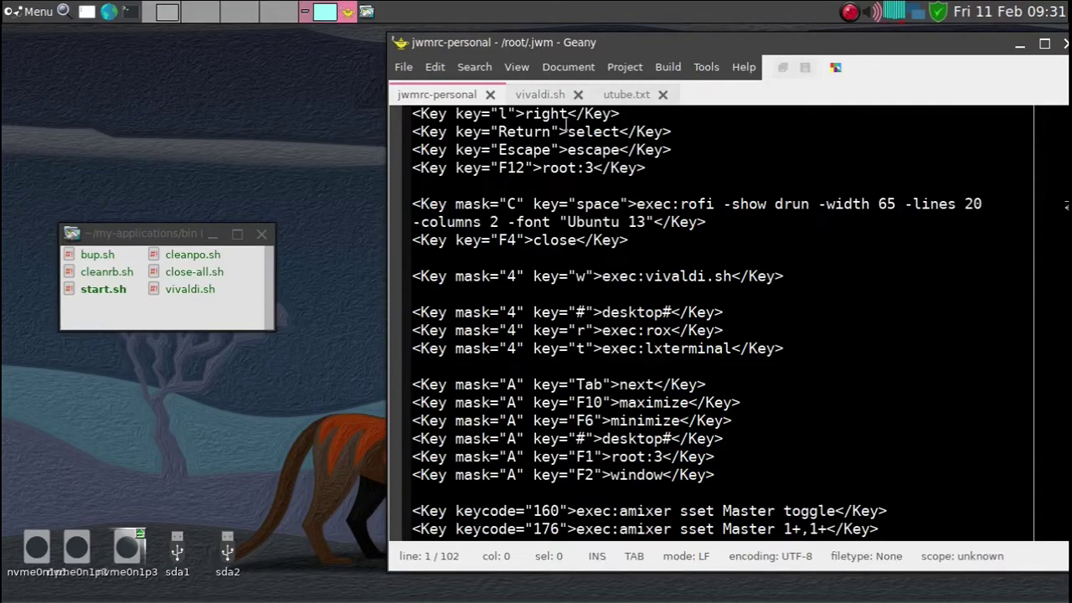
- Examine the exec:vivaldi.sh key binding (mask 4, key w) in jwmrc-personal and switch to the vivaldi.sh script
{"action": "left_click", "coordinate": [810, 276]}
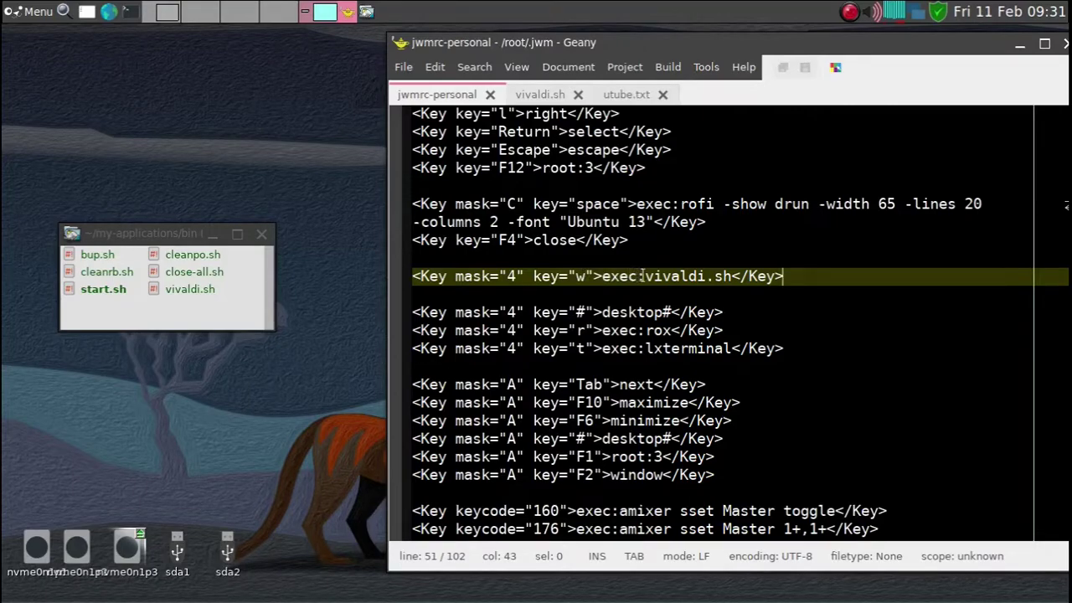
{"action": "left_click", "coordinate": [728, 276]}
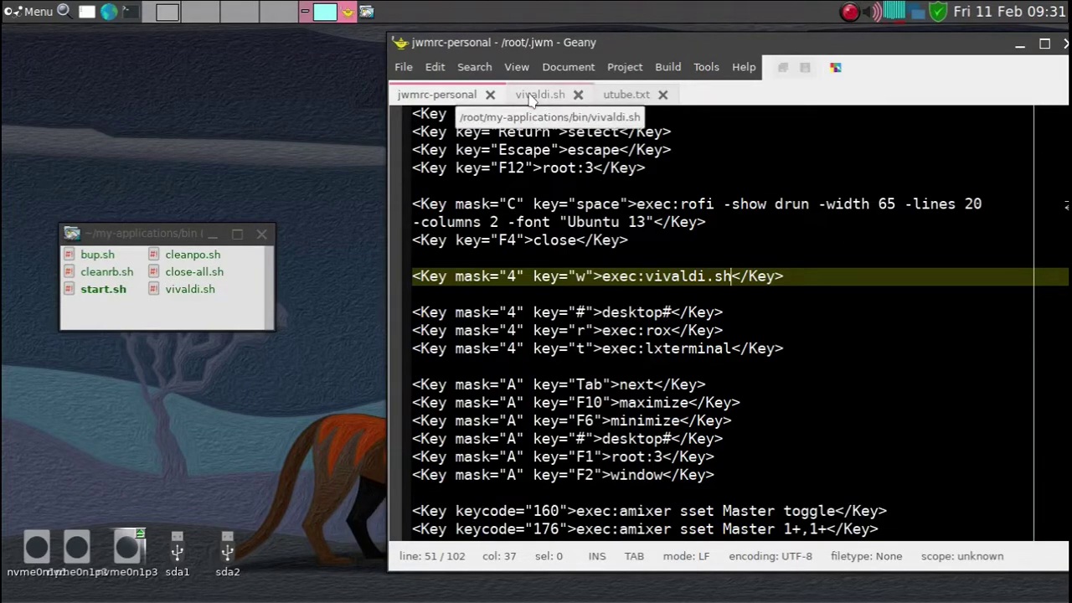
{"action": "left_click", "coordinate": [529, 98]}
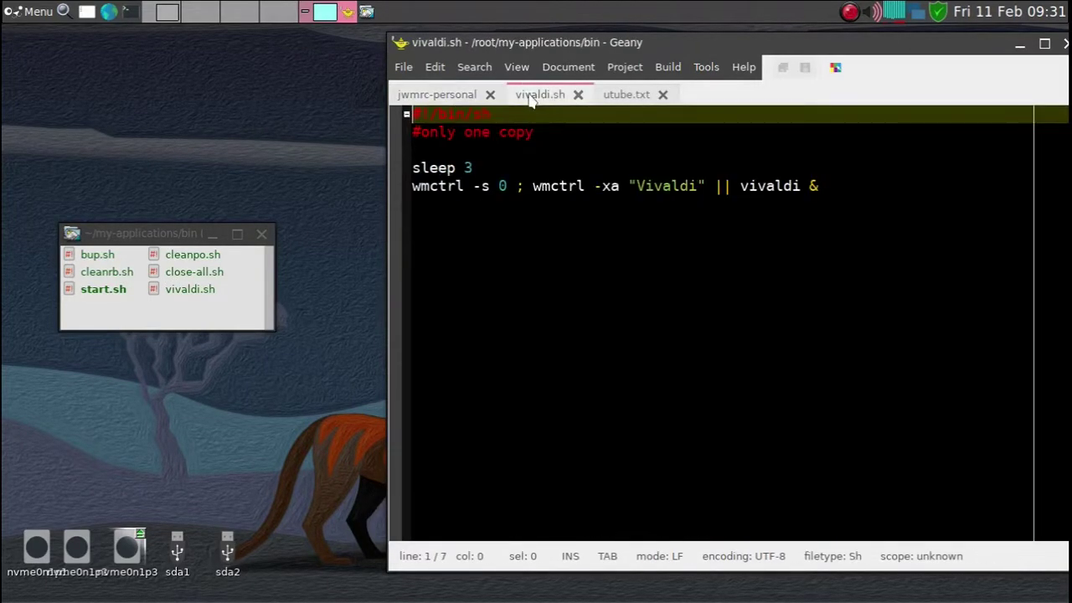
- Locate vivaldi.sh in the ~/my-applications/bin folder and examine the wmctrl -s 0 command in its script
{"action": "left_click", "coordinate": [204, 300]}
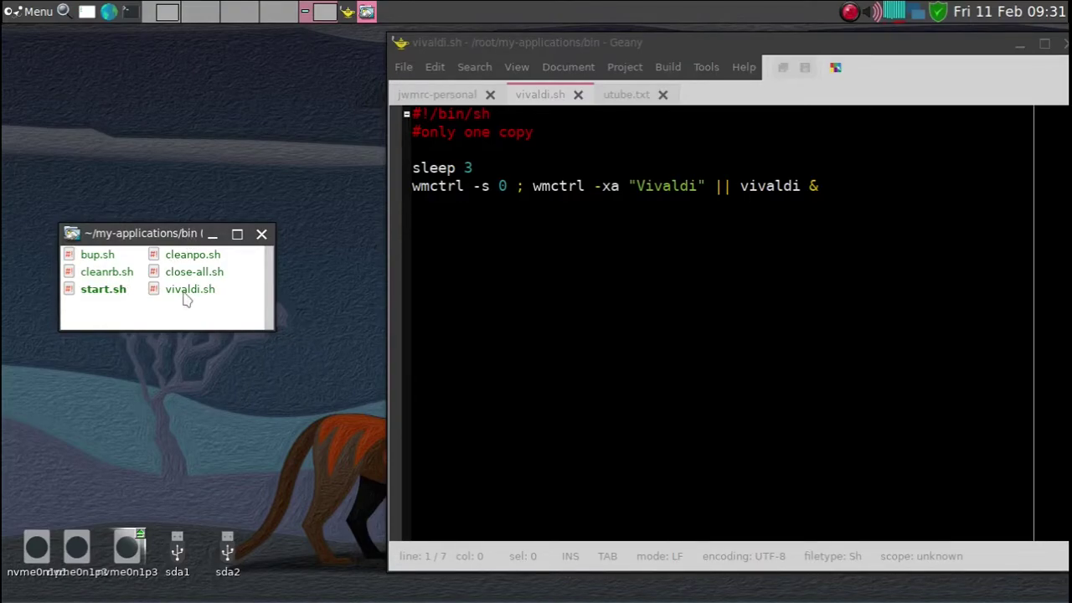
{"action": "left_click_drag", "start_coordinate": [186, 300], "coordinate": [661, 285]}
{"action": "left_click", "coordinate": [507, 184]}
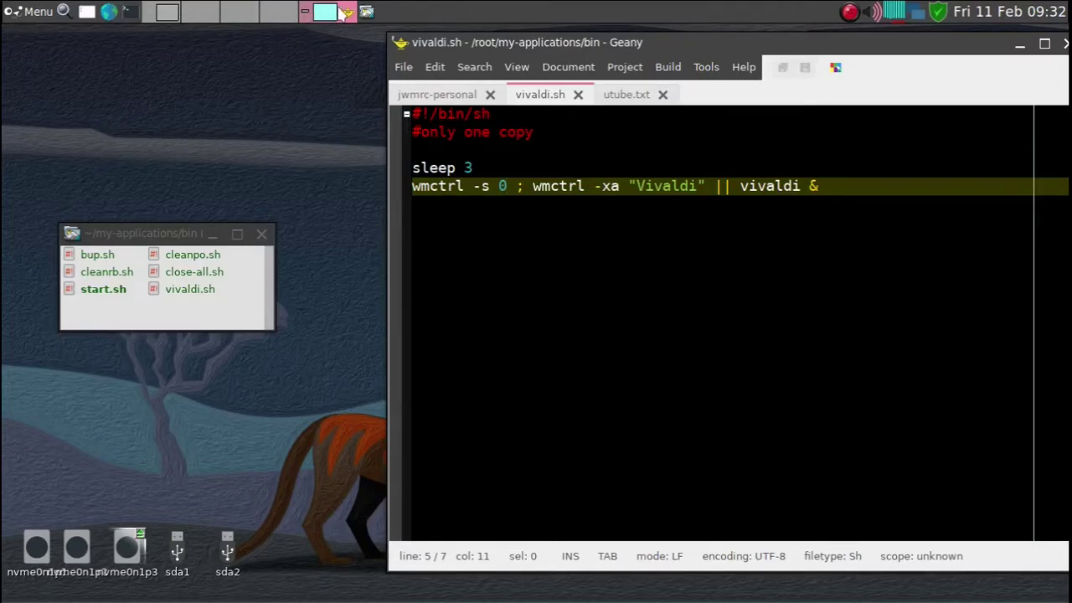
- Check switching between the fourth and first virtual desktops, and bring up jwmrc-personal in Geany again
{"action": "left_click", "coordinate": [278, 10]}
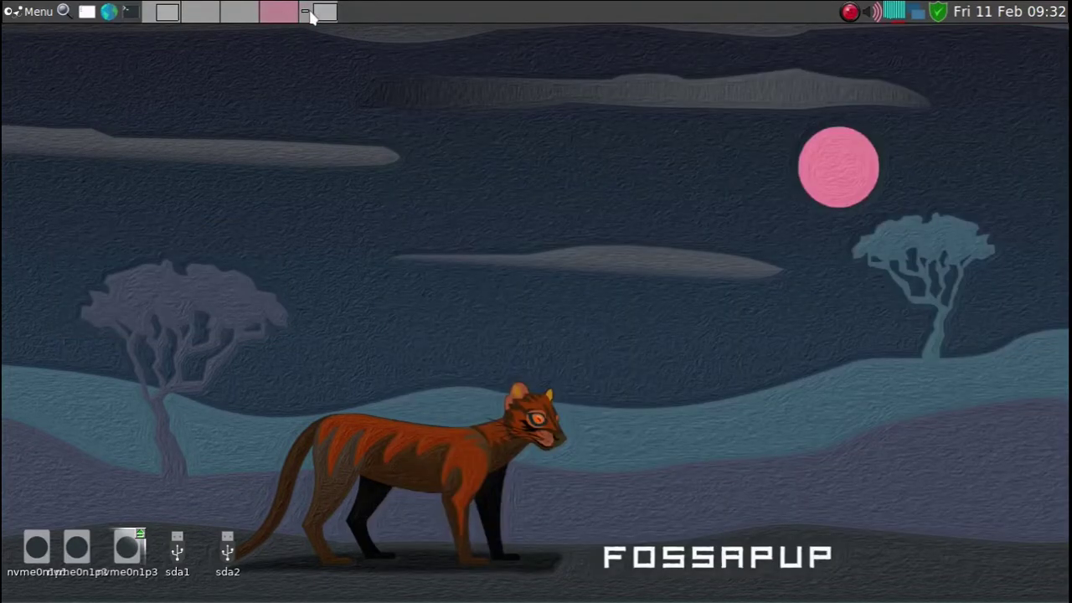
{"action": "left_click", "coordinate": [167, 11]}
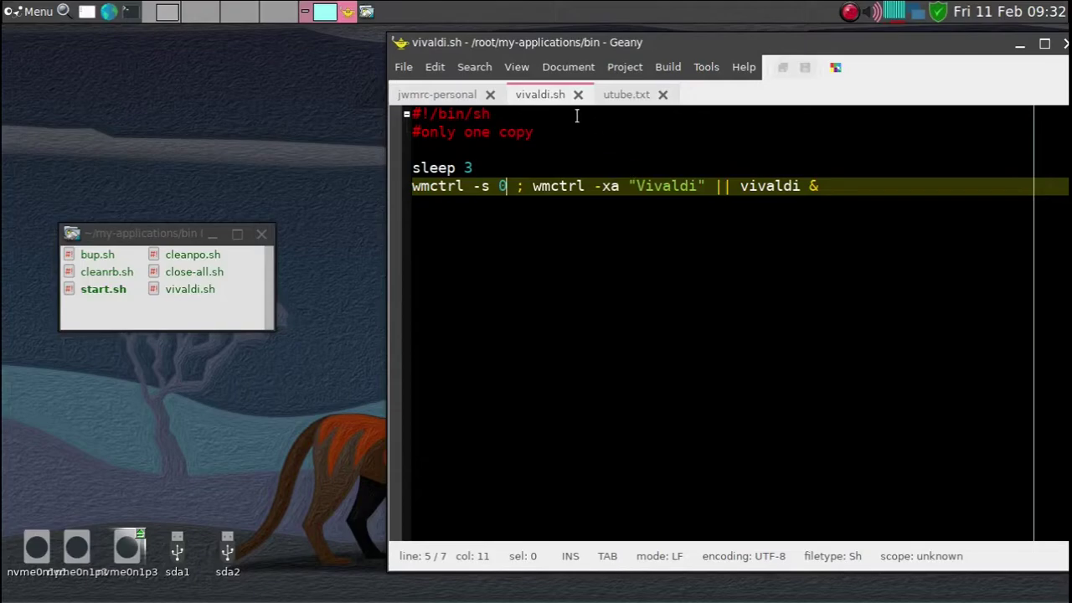
{"action": "left_click", "coordinate": [459, 101]}
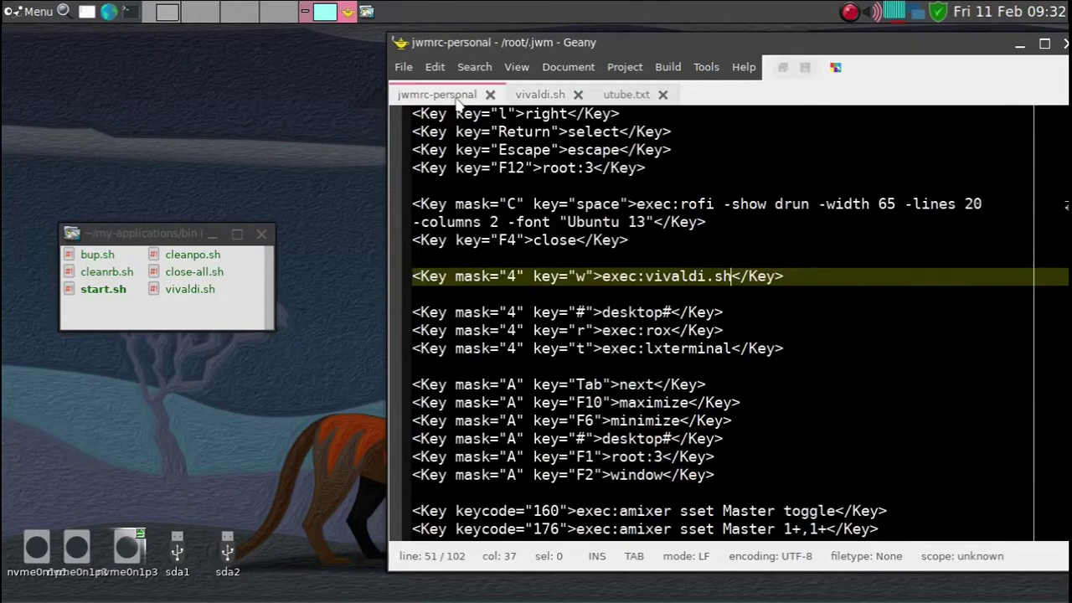
- Close the /usr/bin folder on the first virtual desktop and return to the fifth desktop holding the jwmrc-personal file
{"action": "left_click", "coordinate": [283, 16]}
{"action": "left_click", "coordinate": [308, 14]}
{"action": "left_click", "coordinate": [168, 19]}
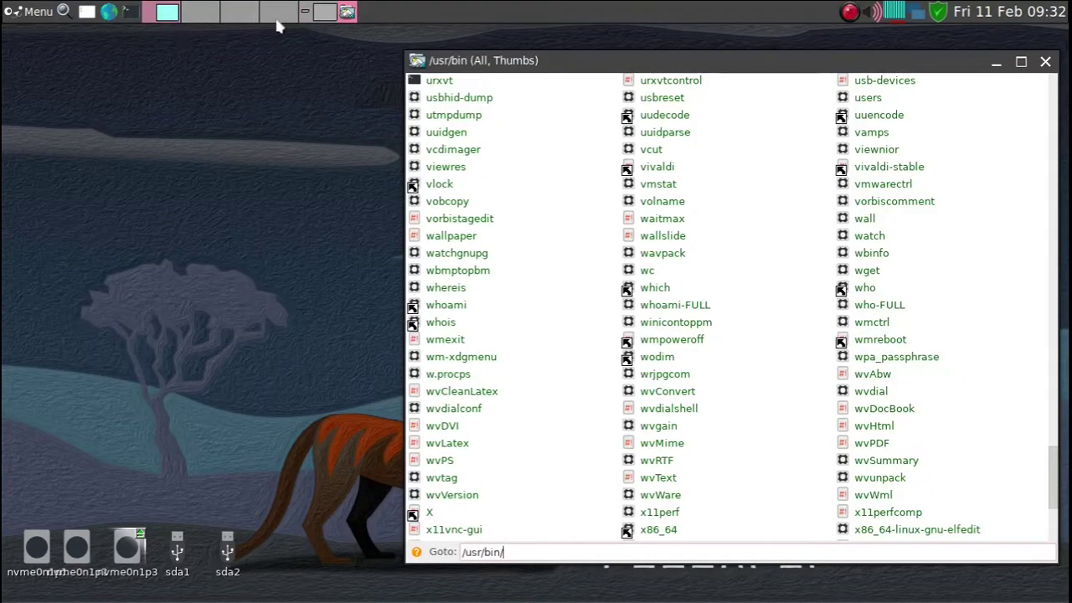
{"action": "left_click", "coordinate": [1045, 64]}
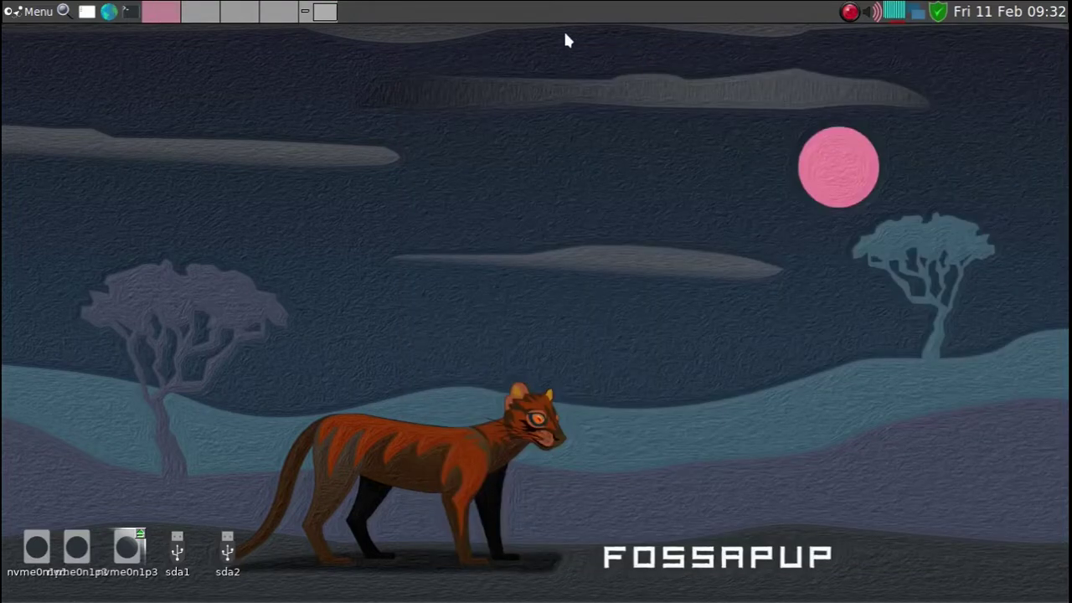
{"action": "left_click", "coordinate": [322, 11]}
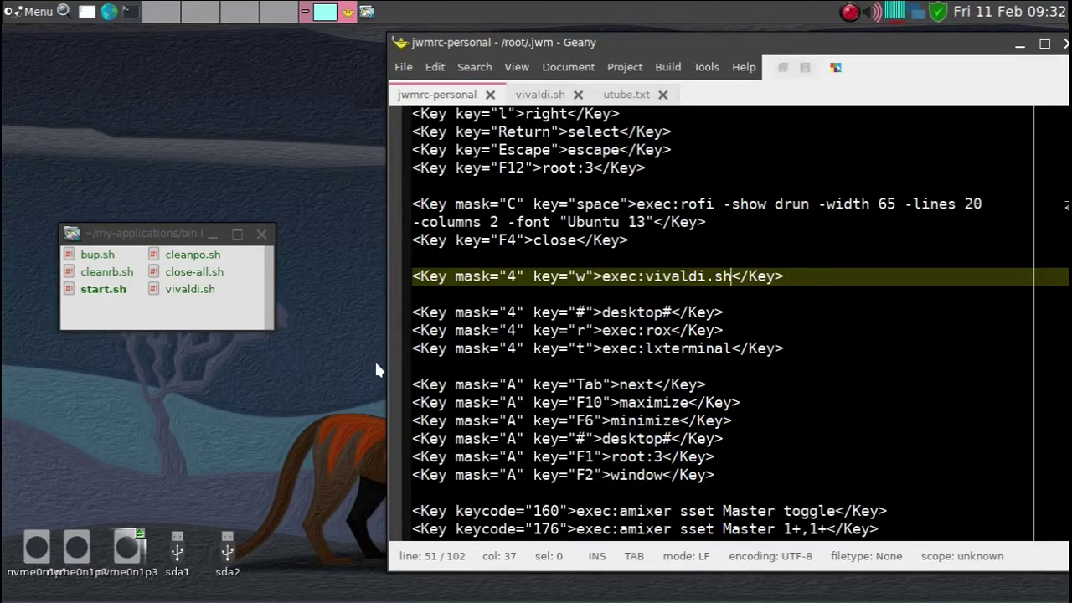
- Switch to the first virtual desktop holding the Vivaldi window
{"action": "key", "text": "super+1"}
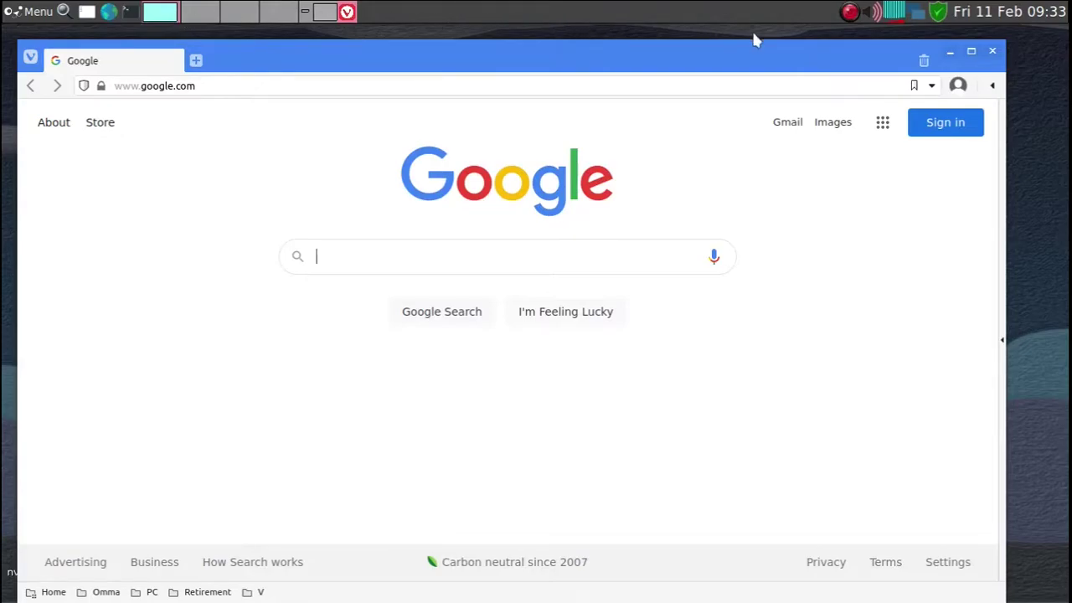
{"action": "left_click", "coordinate": [850, 13]}
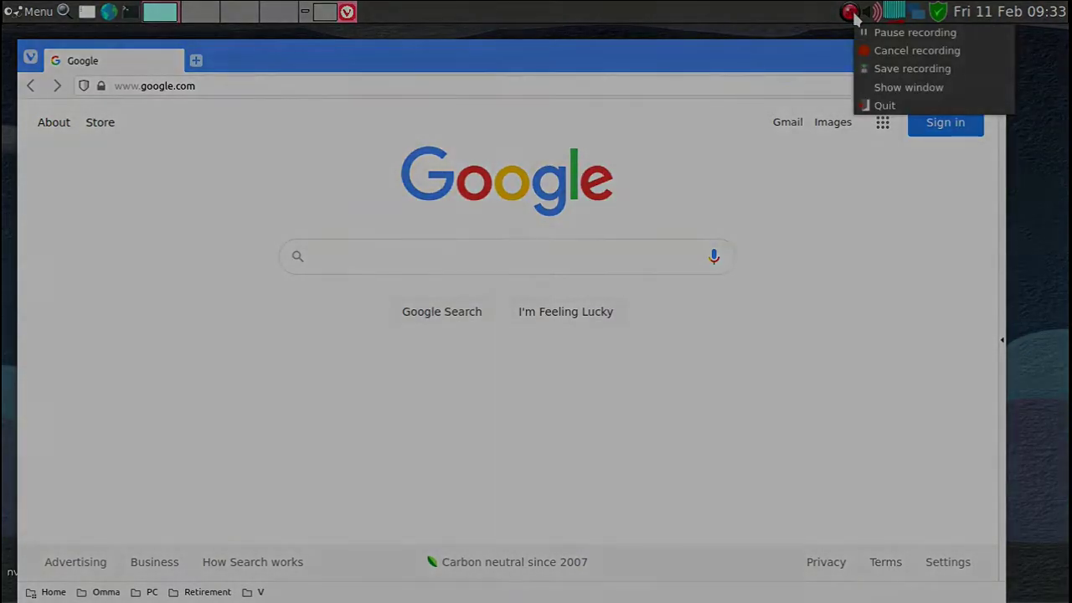
{"action": "left_click", "coordinate": [857, 33]}
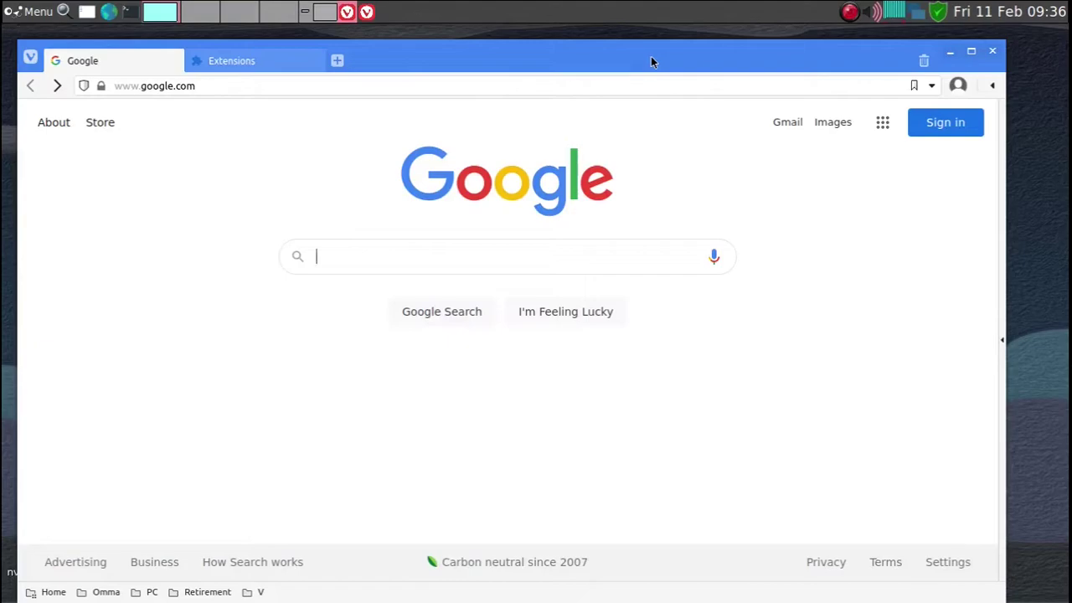
- Open Vivaldi's Extensions page to examine the installed extensions and return to the Google tab
{"action": "left_click", "coordinate": [31, 62]}
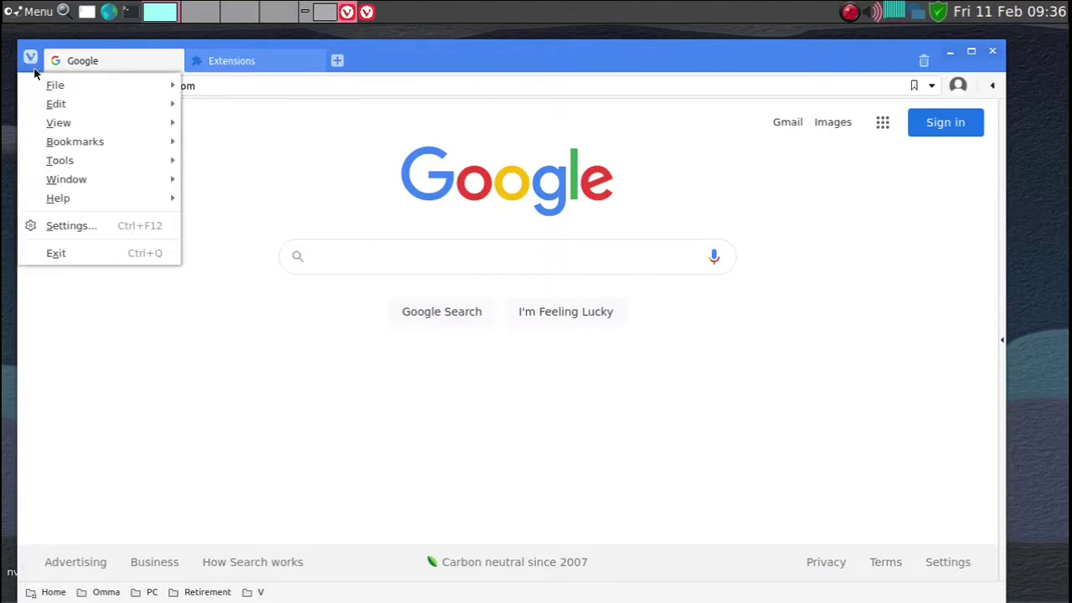
{"action": "mouse_move", "coordinate": [59, 165]}
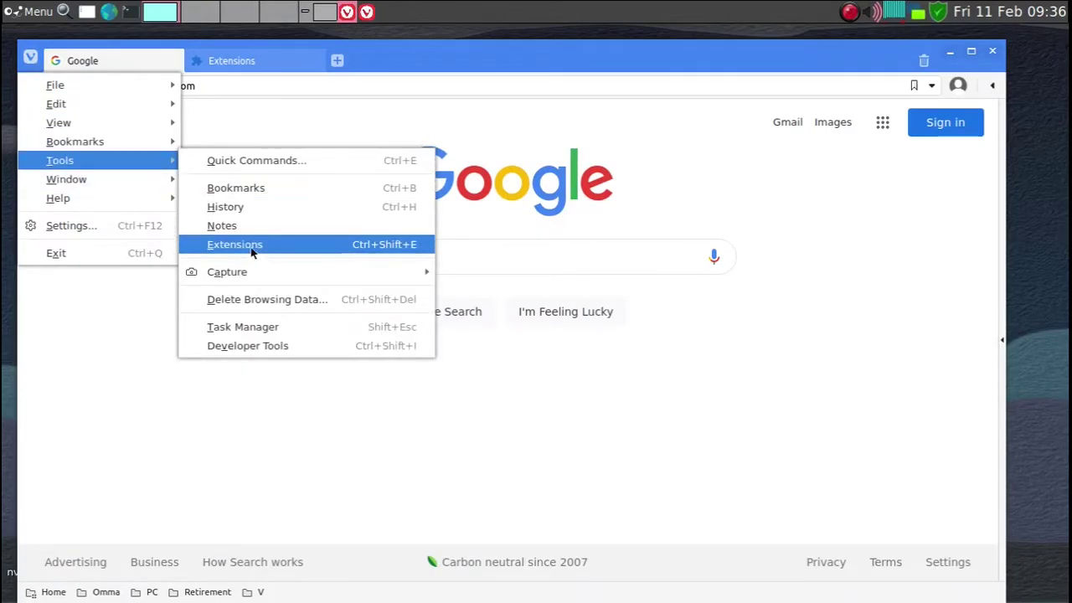
{"action": "left_click", "coordinate": [275, 245]}
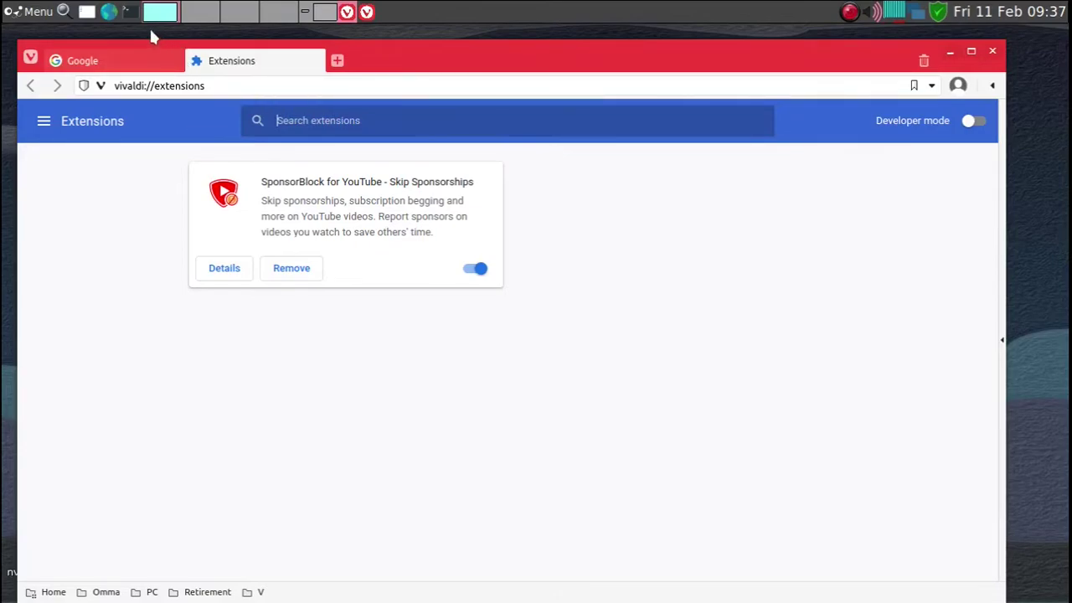
{"action": "left_click", "coordinate": [136, 58]}
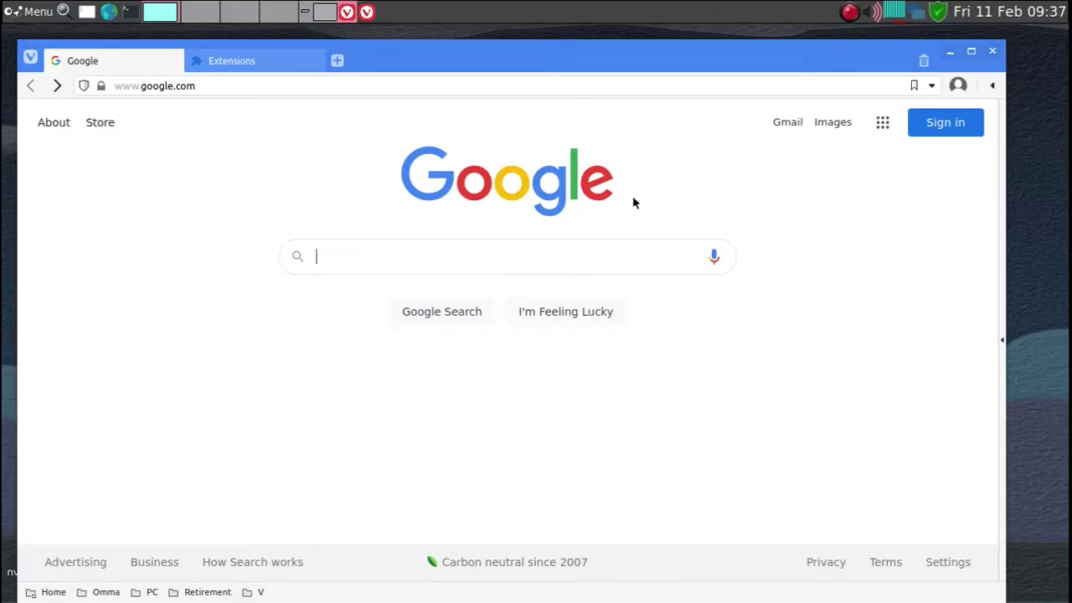
- Bring up the Vivaldi Settings window, examine the General startup options and return to the Sync login section
{"action": "key", "text": "alt+Tab"}
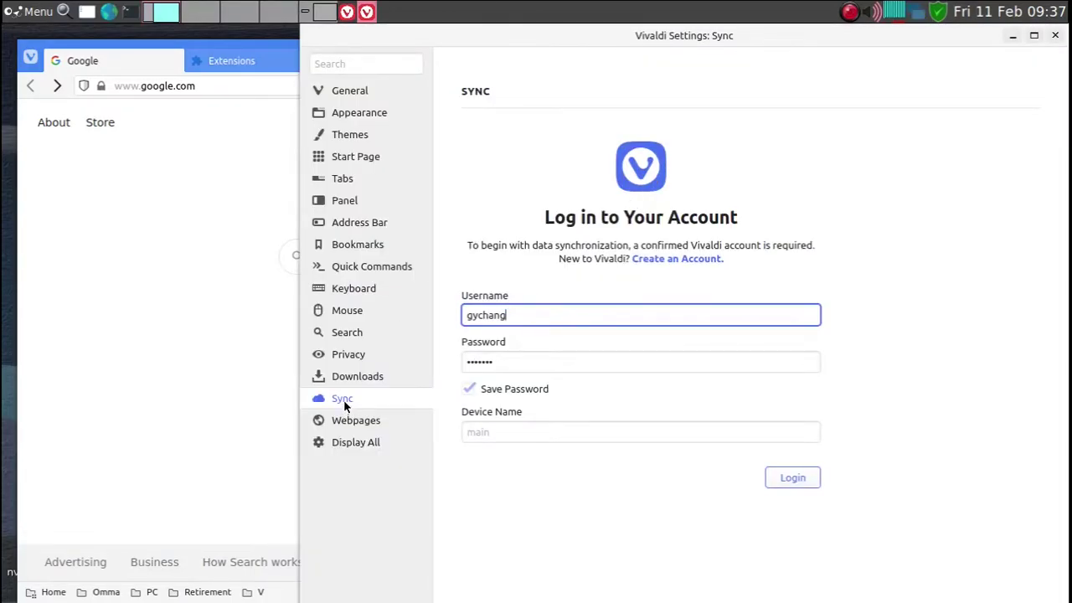
{"action": "left_click", "coordinate": [345, 90]}
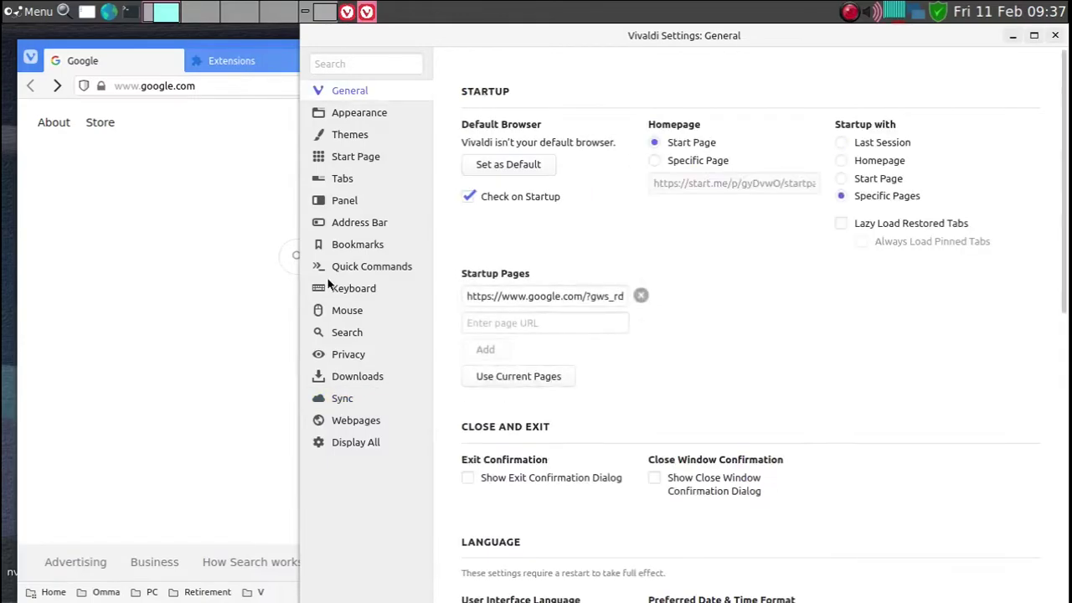
{"action": "left_click", "coordinate": [352, 398]}
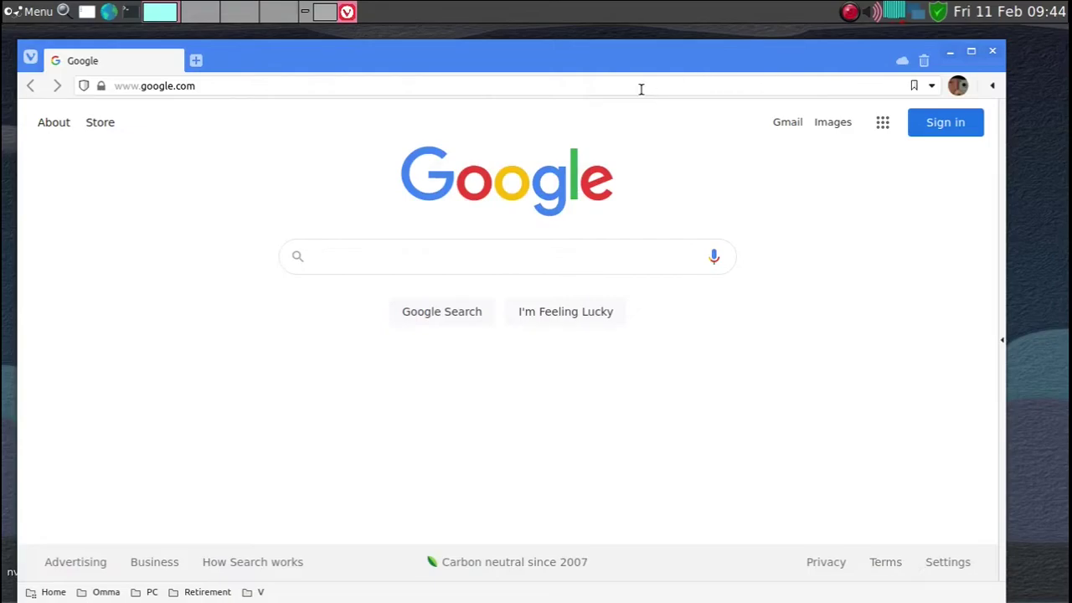
- Sign in to the listed Google account with the stored account password and save the login in Vivaldi
{"action": "left_click", "coordinate": [937, 124]}
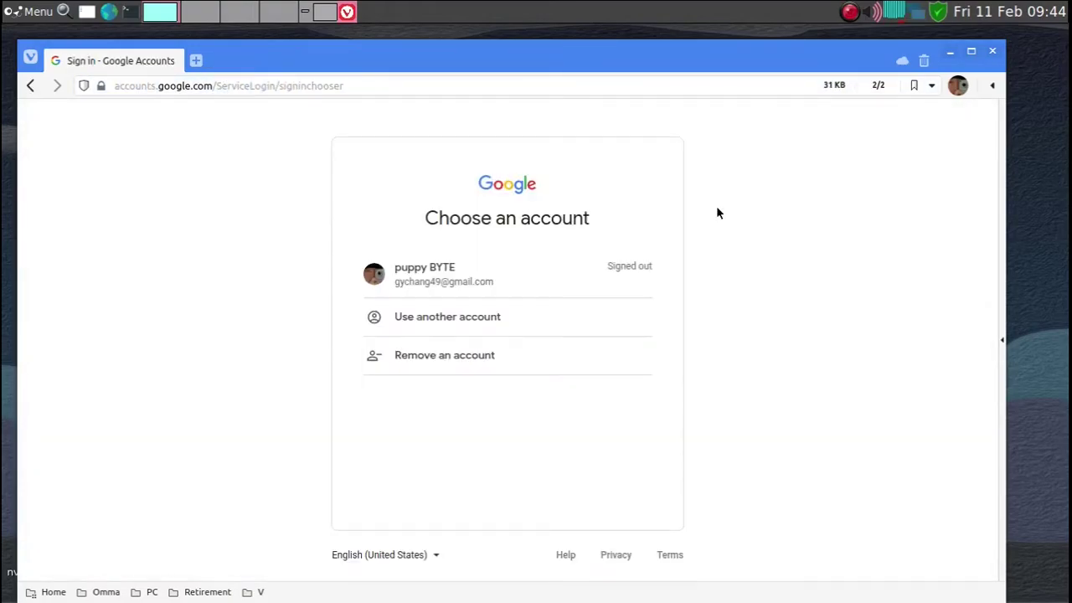
{"action": "left_click", "coordinate": [431, 277]}
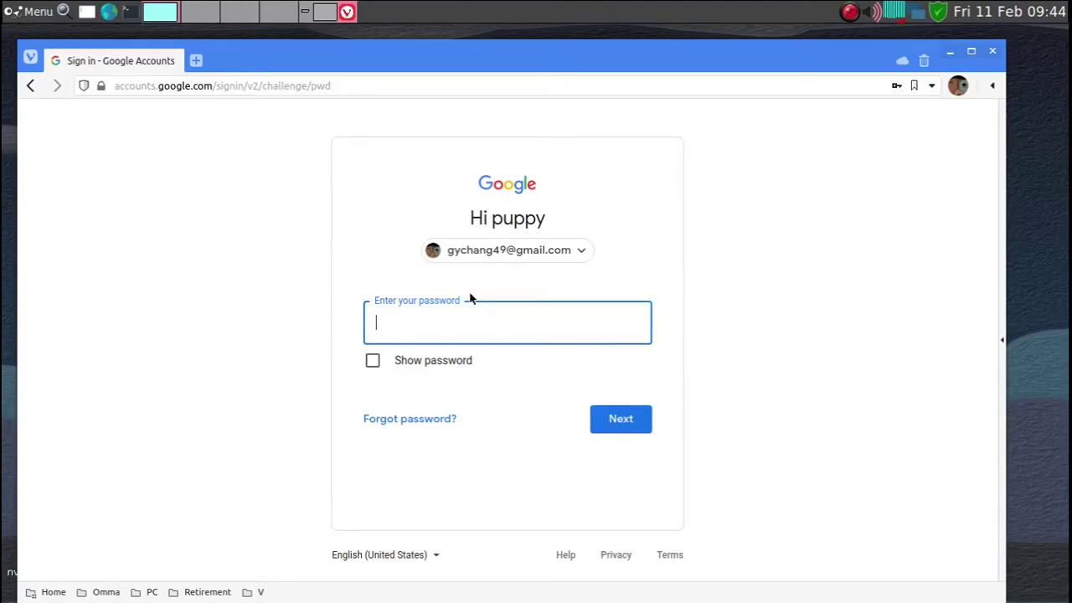
{"action": "type", "text": "•••"}
{"action": "key", "text": "BackSpace"}
{"action": "key", "text": "BackSpace"}
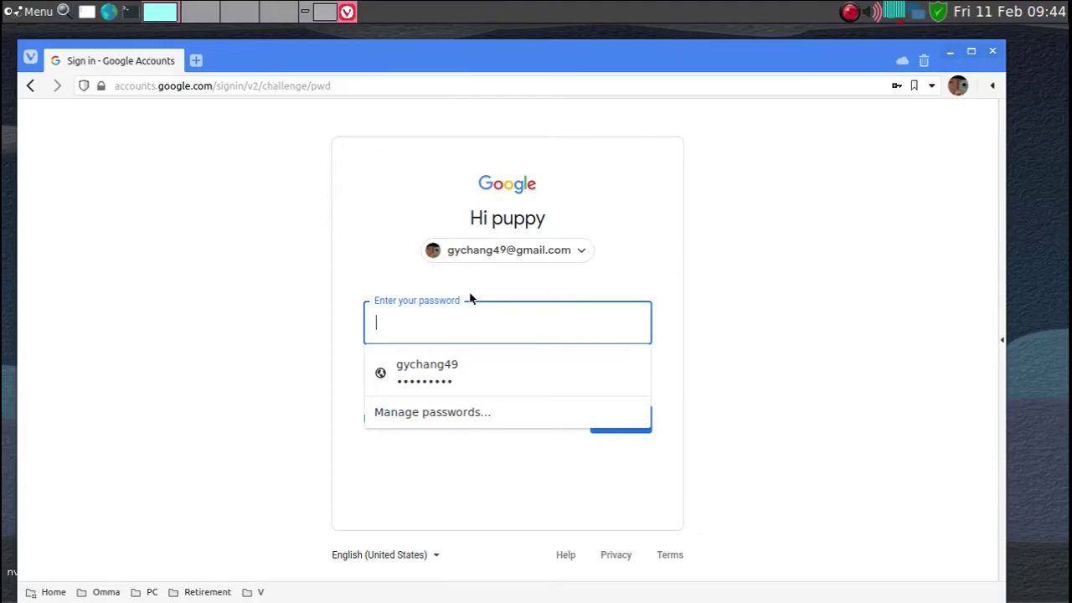
{"action": "left_click", "coordinate": [381, 376]}
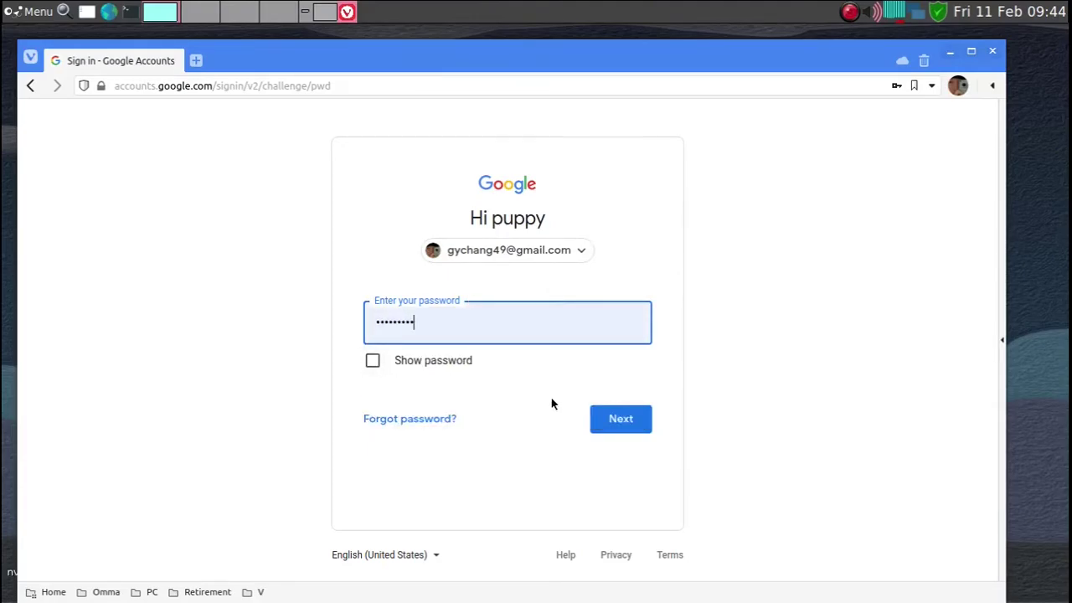
{"action": "left_click", "coordinate": [634, 429]}
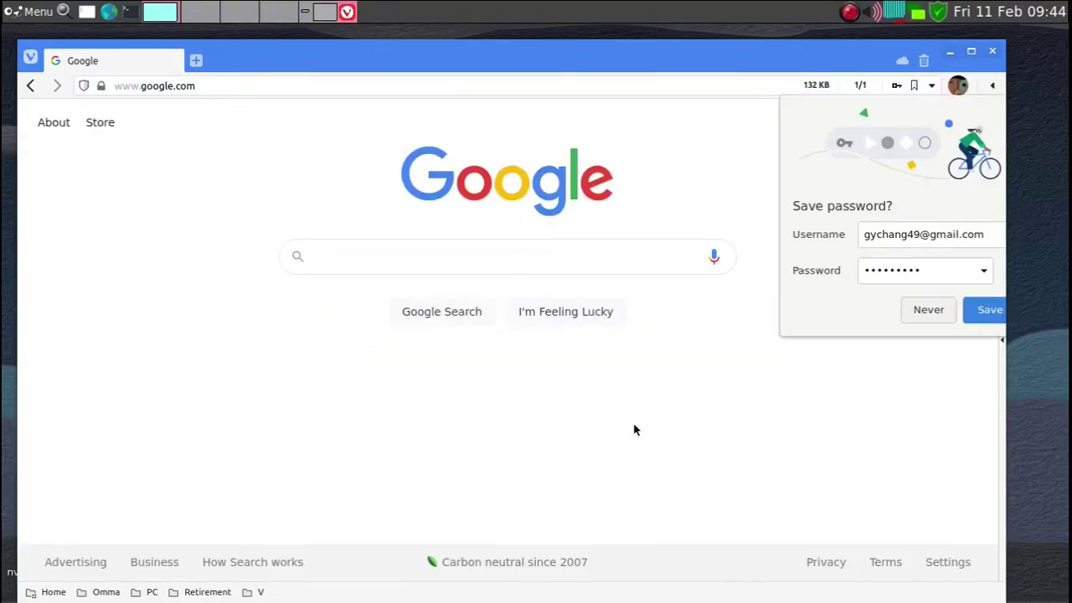
{"action": "left_click", "coordinate": [975, 317]}
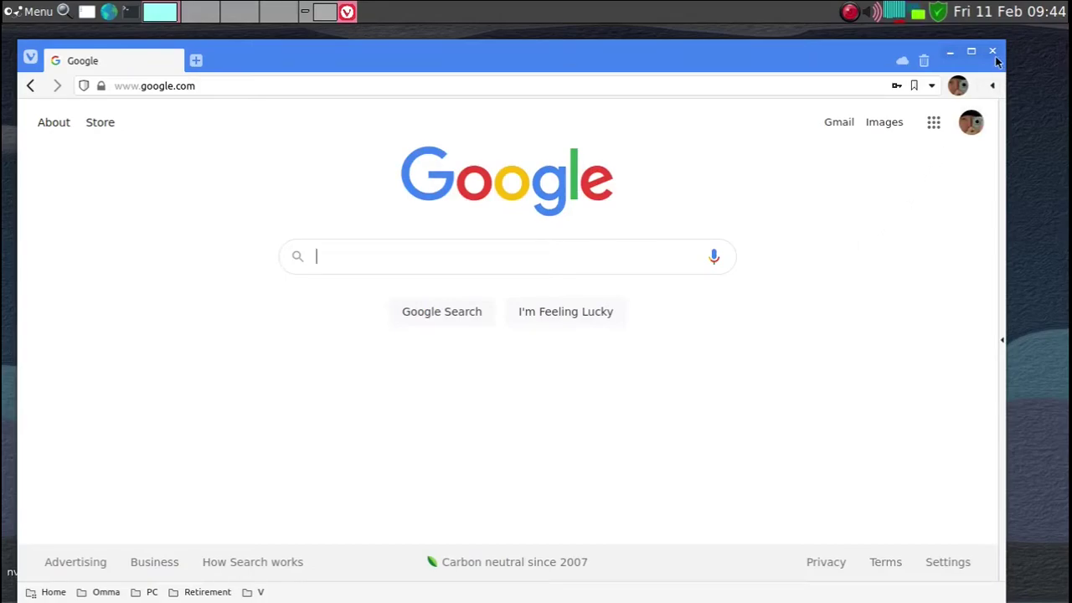
- Check which account the Vivaldi profile is logged in with and close the browser window
{"action": "left_click", "coordinate": [961, 90]}
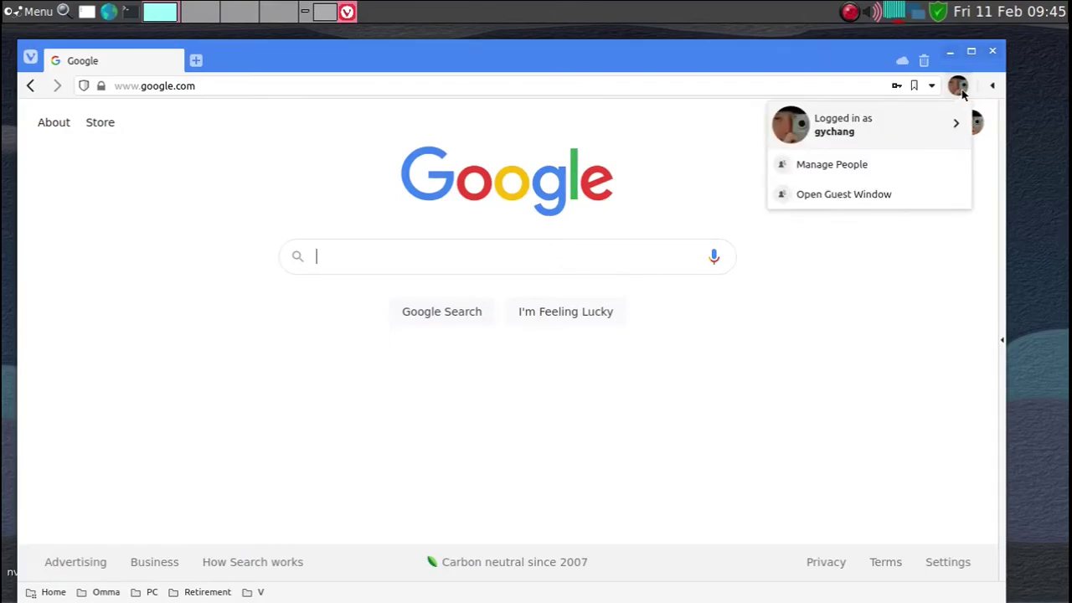
{"action": "left_click", "coordinate": [961, 88]}
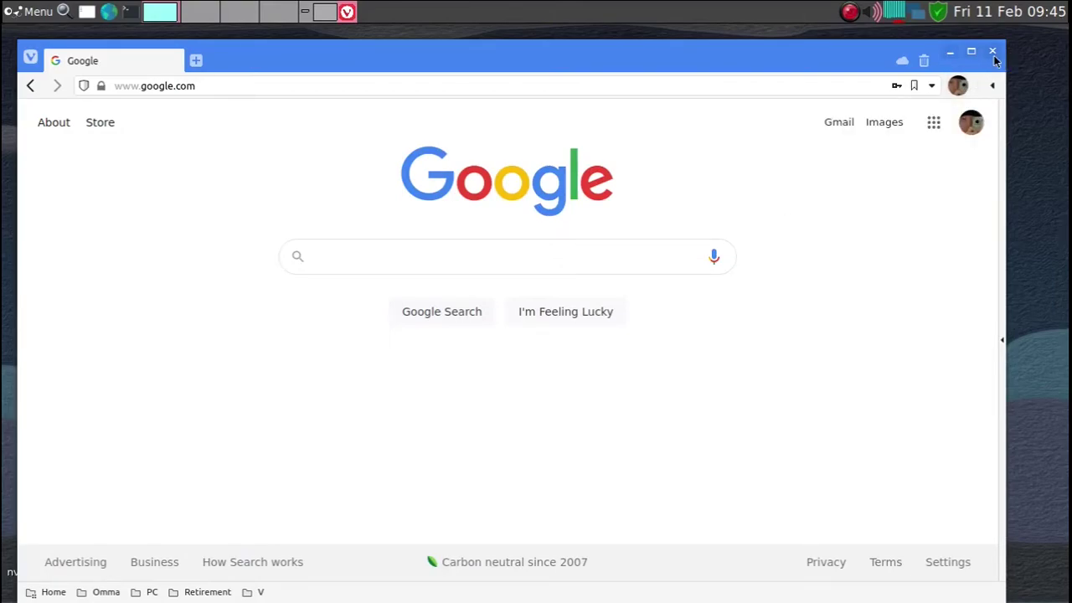
{"action": "left_click", "coordinate": [993, 52]}
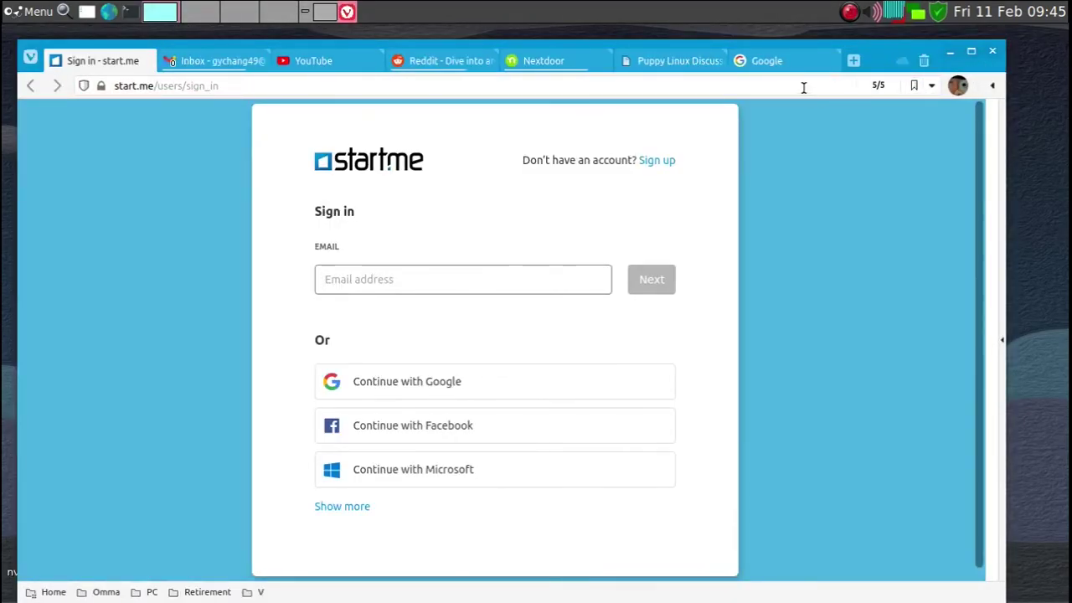
- Sign in to start.me with the listed Google account and maximize the Vivaldi window
{"action": "left_click", "coordinate": [424, 391]}
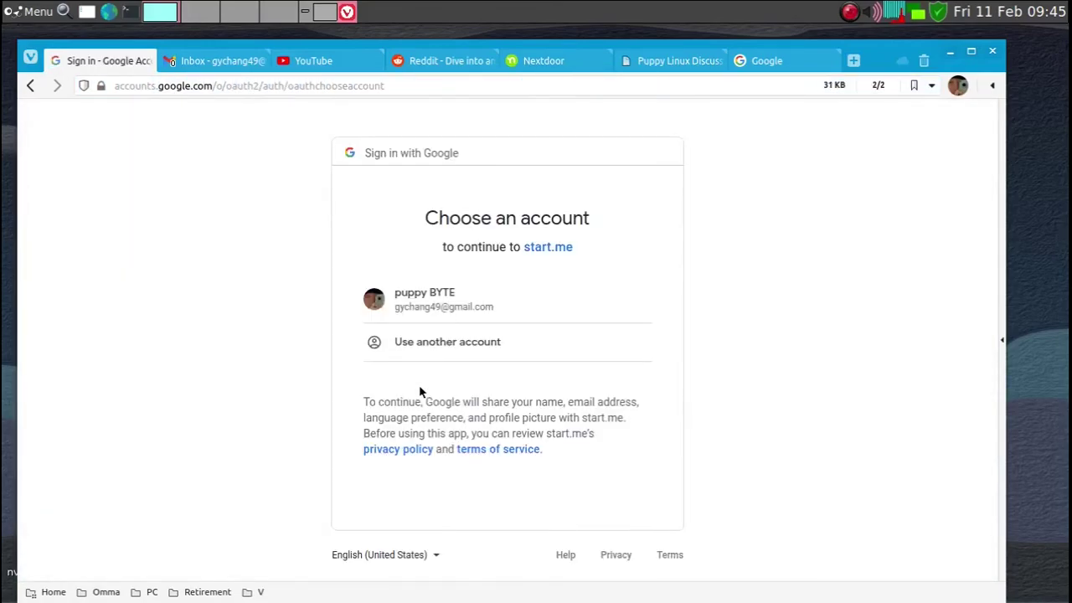
{"action": "left_click", "coordinate": [411, 307]}
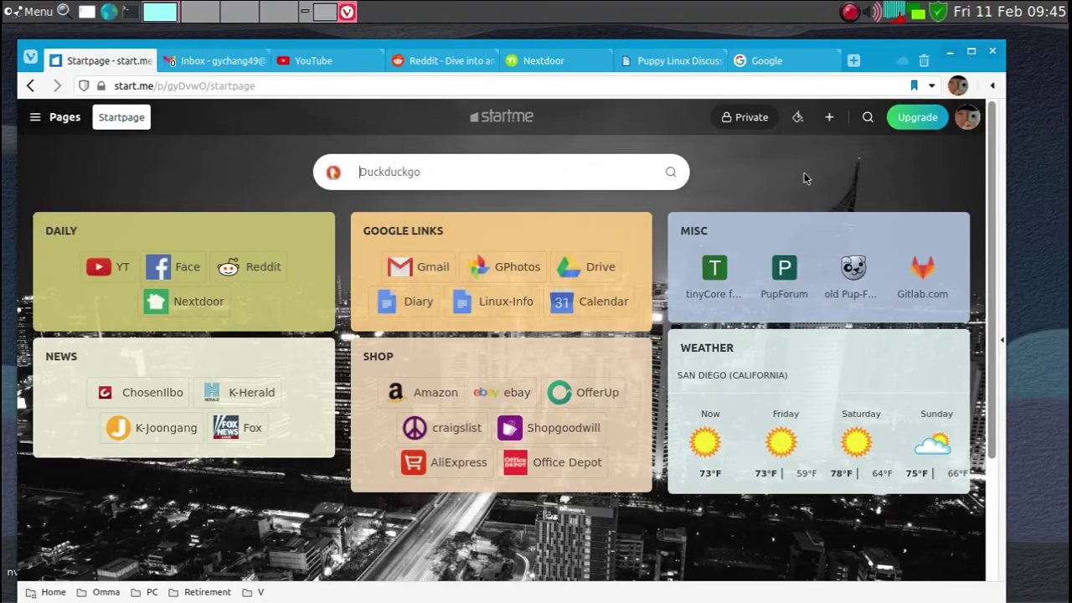
{"action": "double_click", "coordinate": [807, 48]}
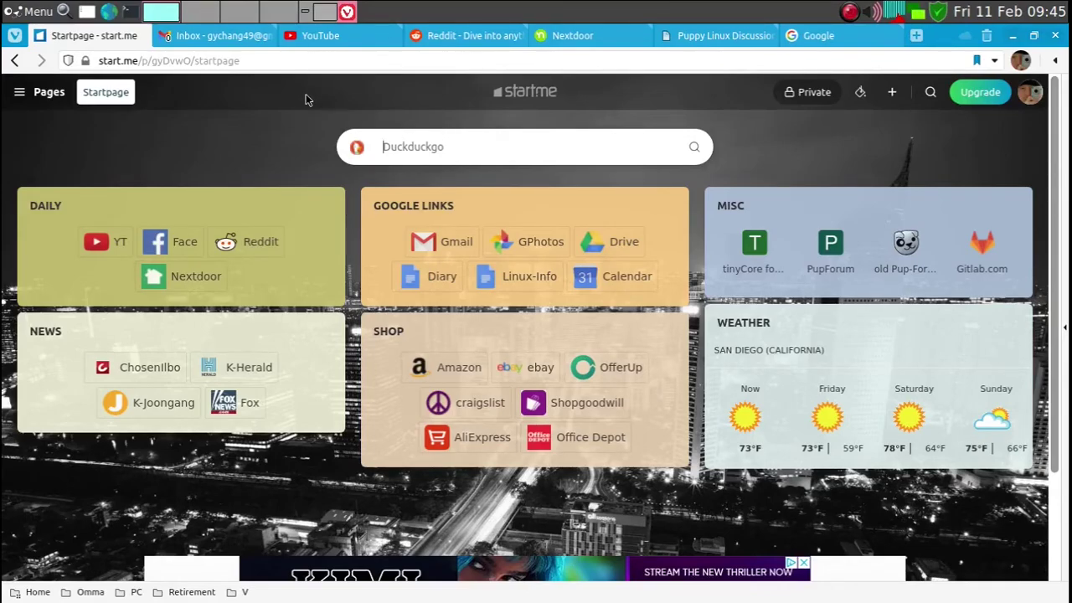
- Look through the Gmail, YouTube and Reddit tabs, and block Reddit's notification request
{"action": "key", "text": "ctrl+Tab"}
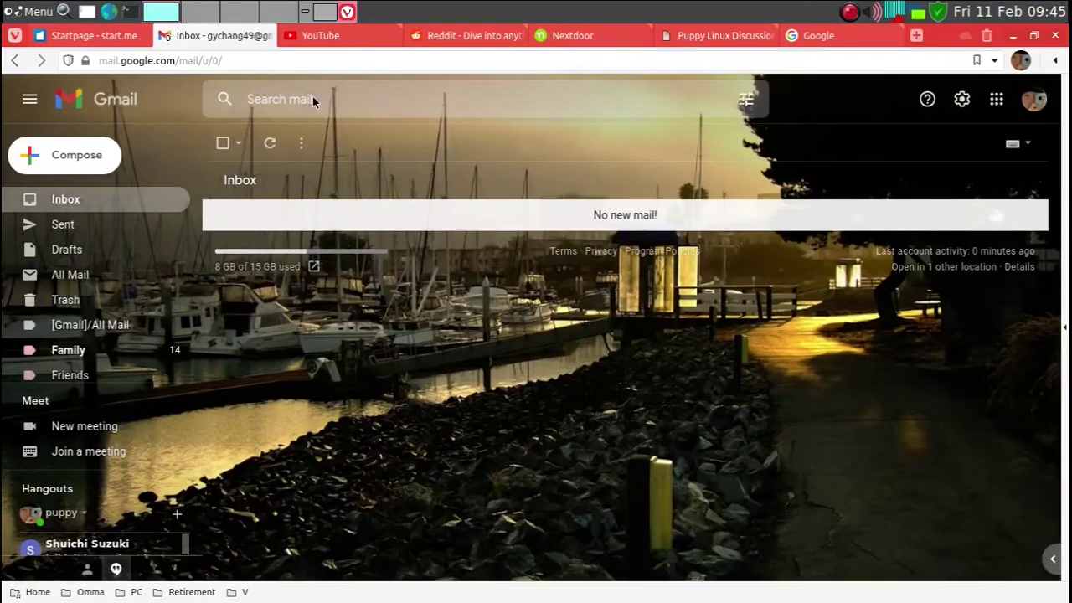
{"action": "key", "text": "ctrl+Tab"}
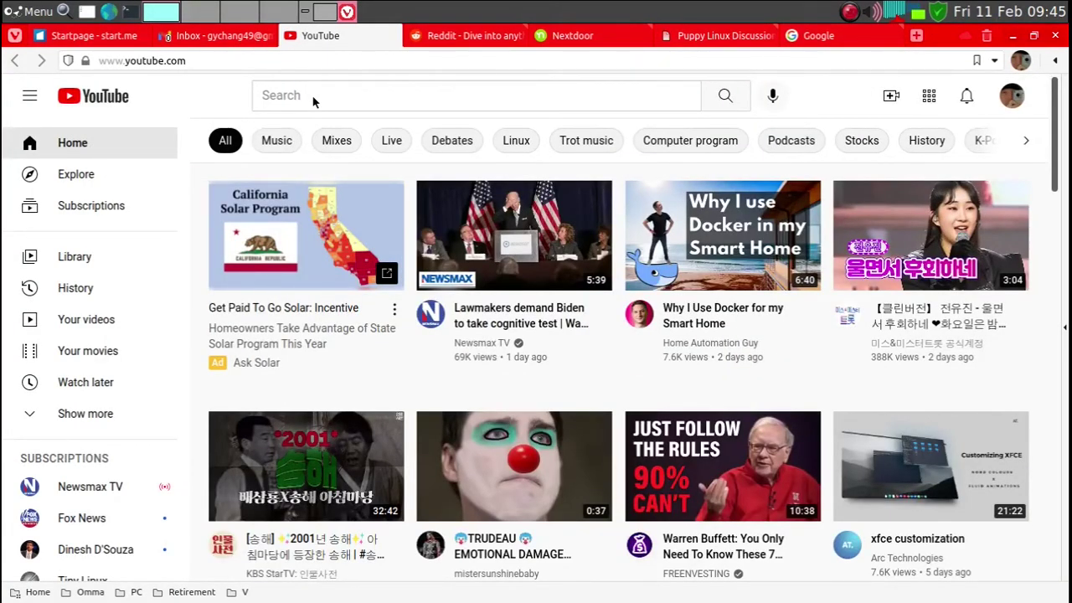
{"action": "key", "text": "ctrl+Tab"}
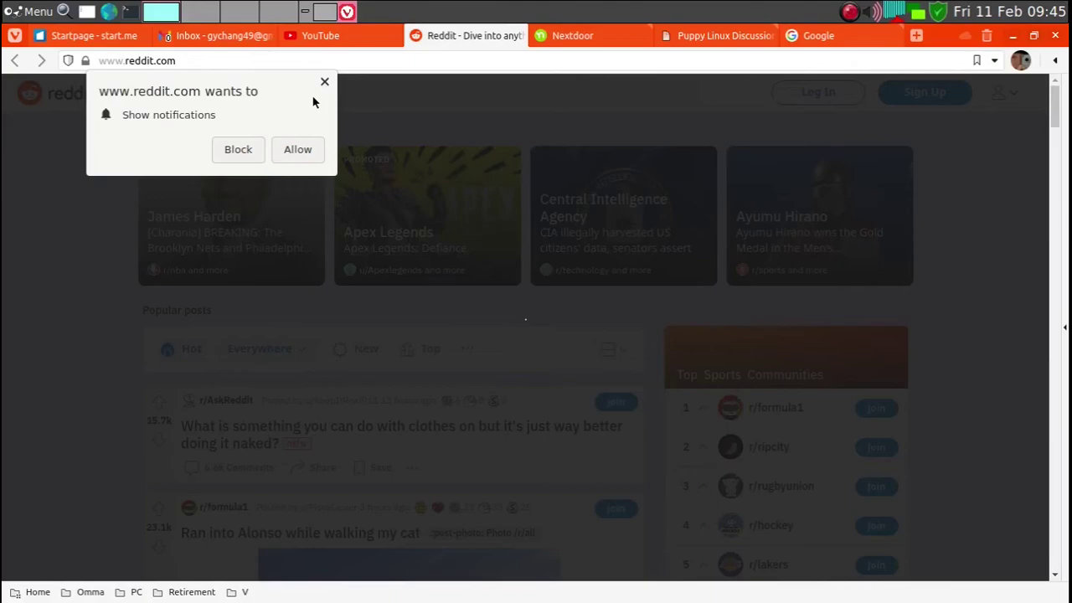
{"action": "left_click", "coordinate": [238, 149]}
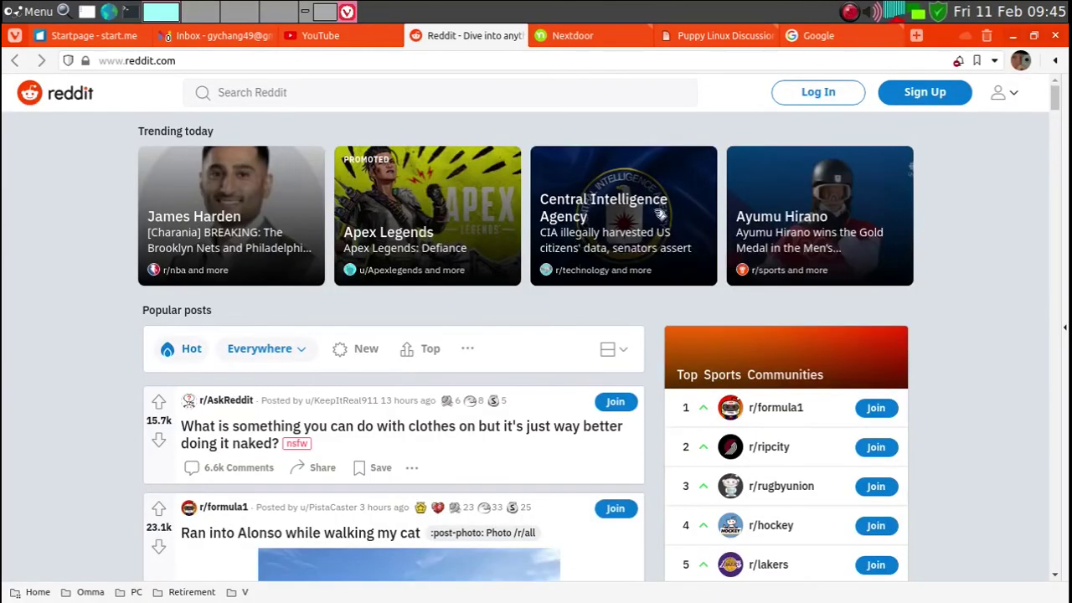
- View the Puppy Linux Discussion Forum and Google tabs, and minimize the Vivaldi window
{"action": "left_click", "coordinate": [624, 34]}
{"action": "left_click", "coordinate": [688, 38]}
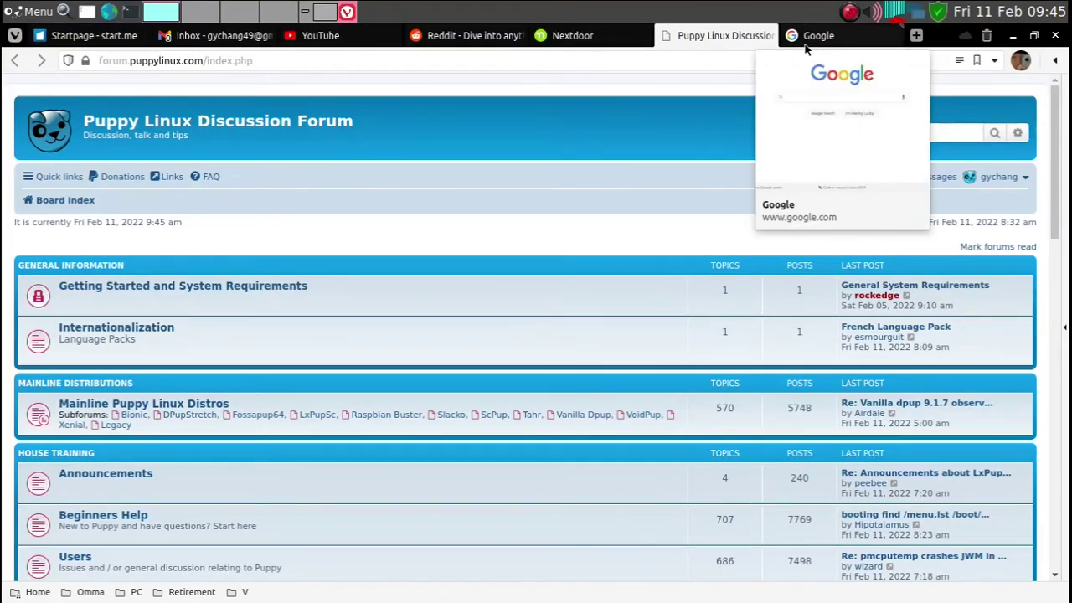
{"action": "left_click", "coordinate": [812, 35]}
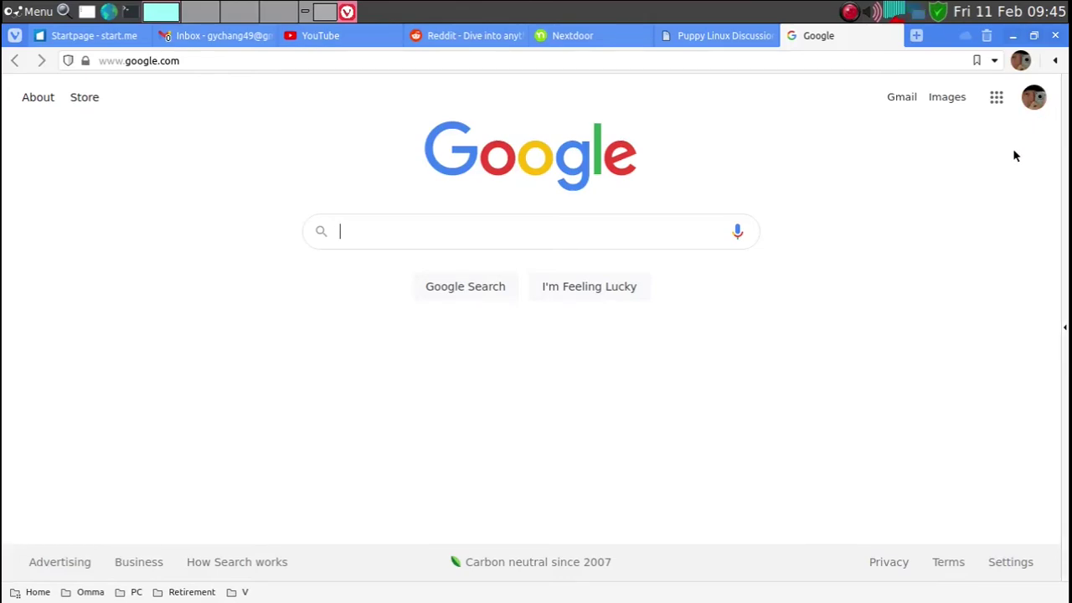
{"action": "left_click", "coordinate": [1014, 37]}
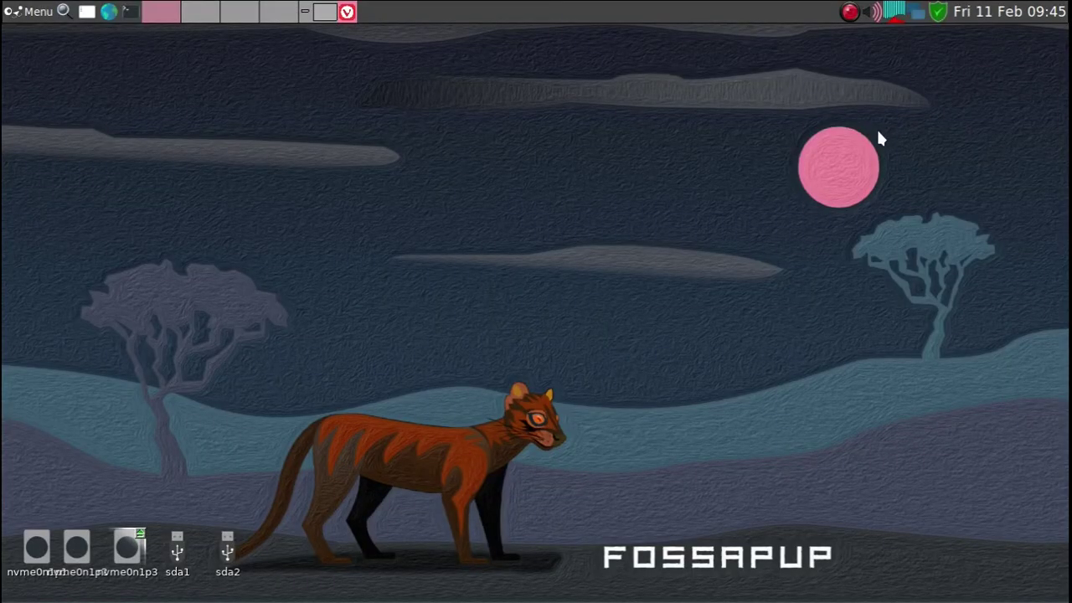
{"action": "right_click", "coordinate": [853, 12]}
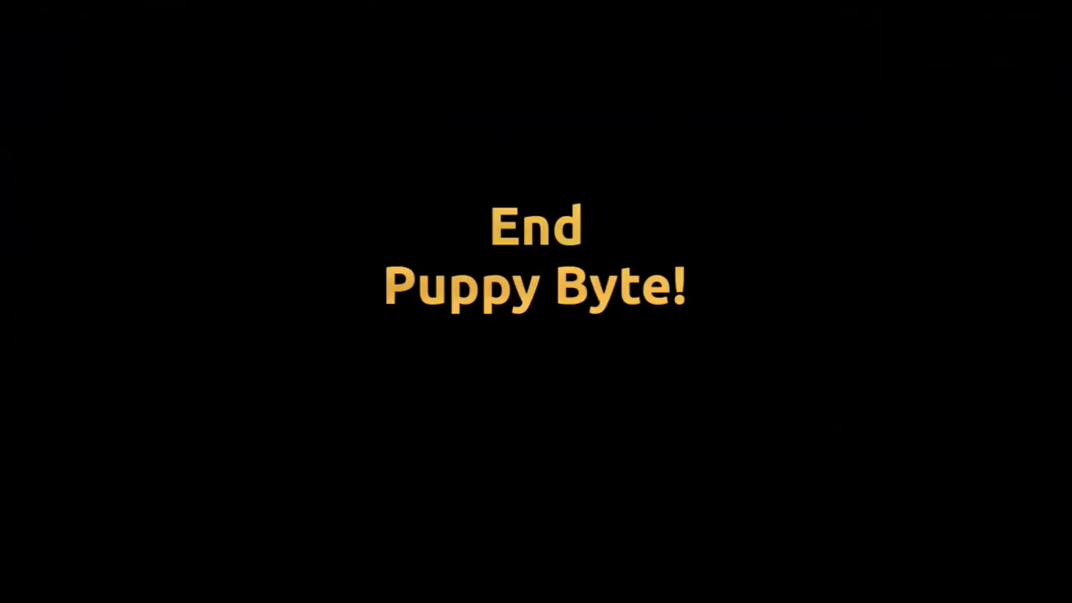